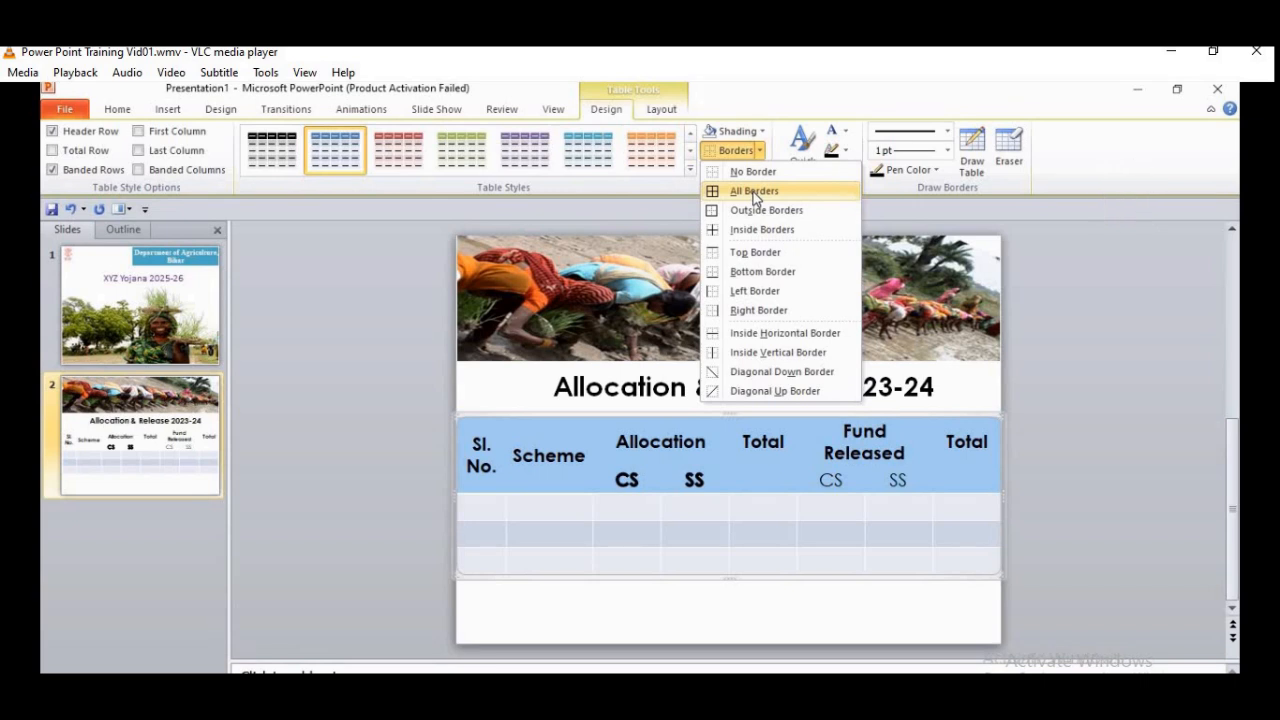
# Play the training video from its beginning through the part that places the department logo on the blank slide.
pyautogui.press('space')
pyautogui.press('space')
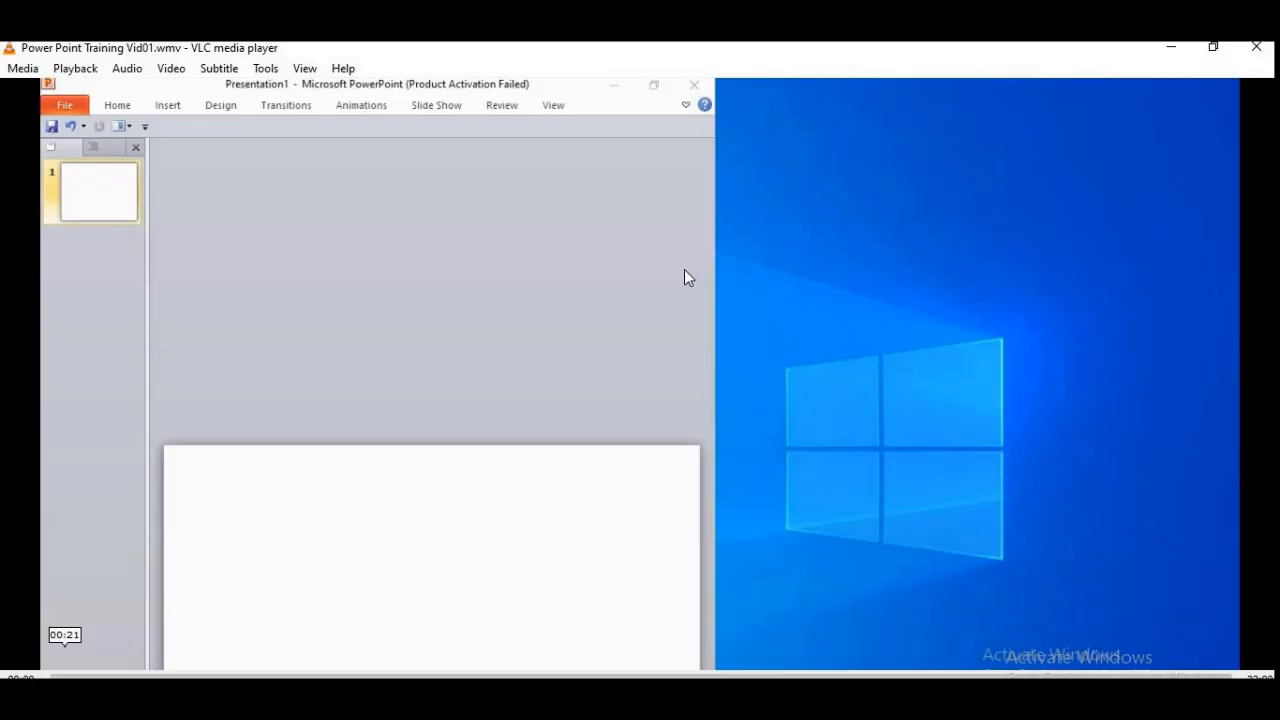
pyautogui.press('space')
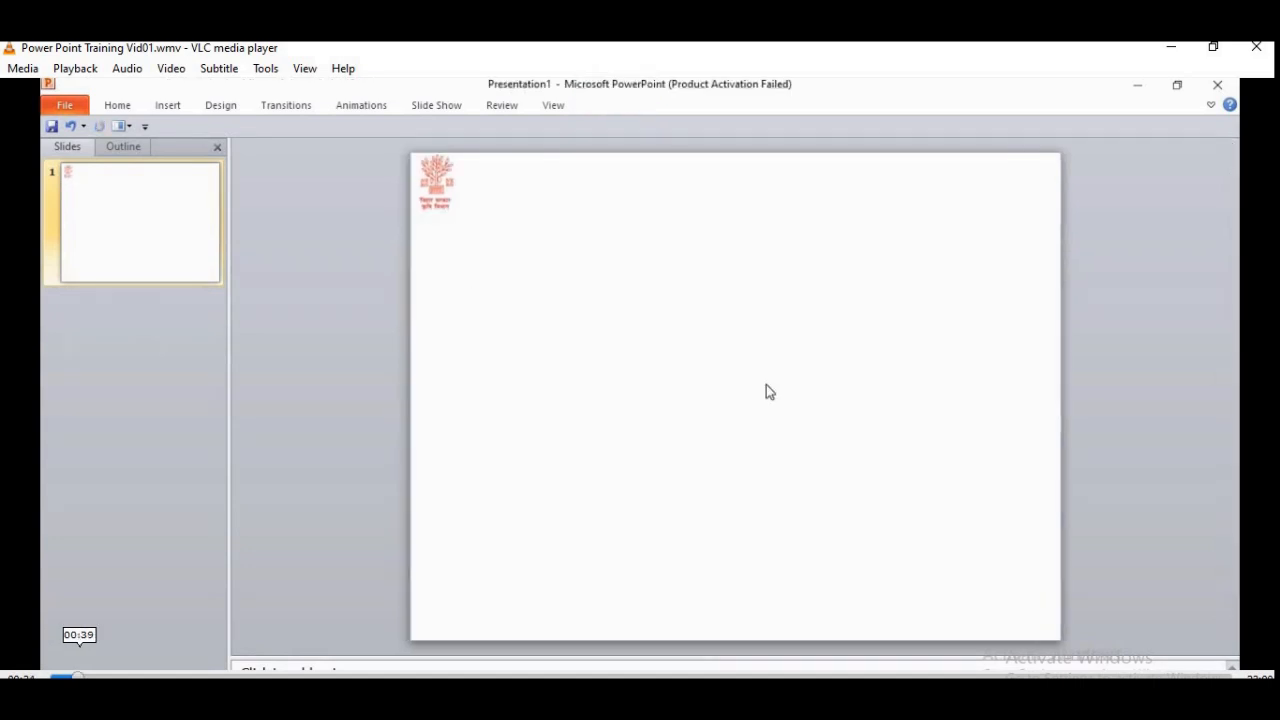
# Play the training video through the part that adds a blue rectangle to the slide's upper right corner.
pyautogui.press('space')
pyautogui.press('space')
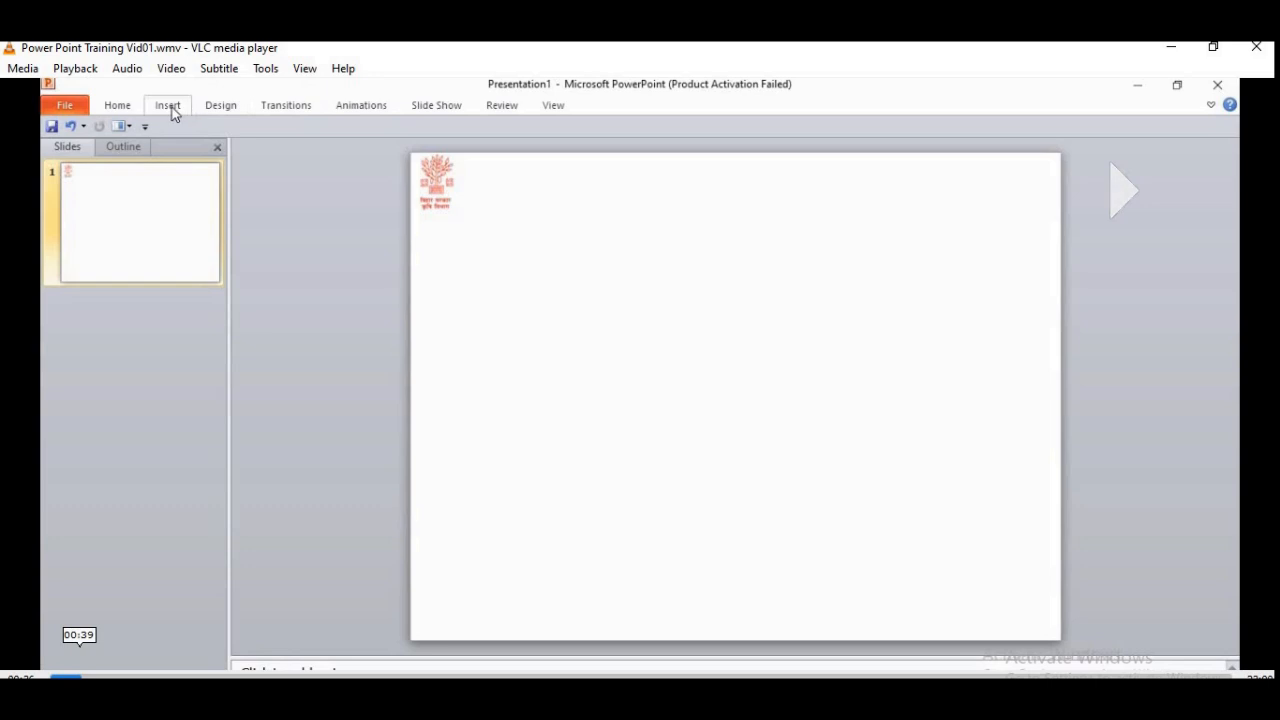
pyautogui.press('space')
pyautogui.press('space')
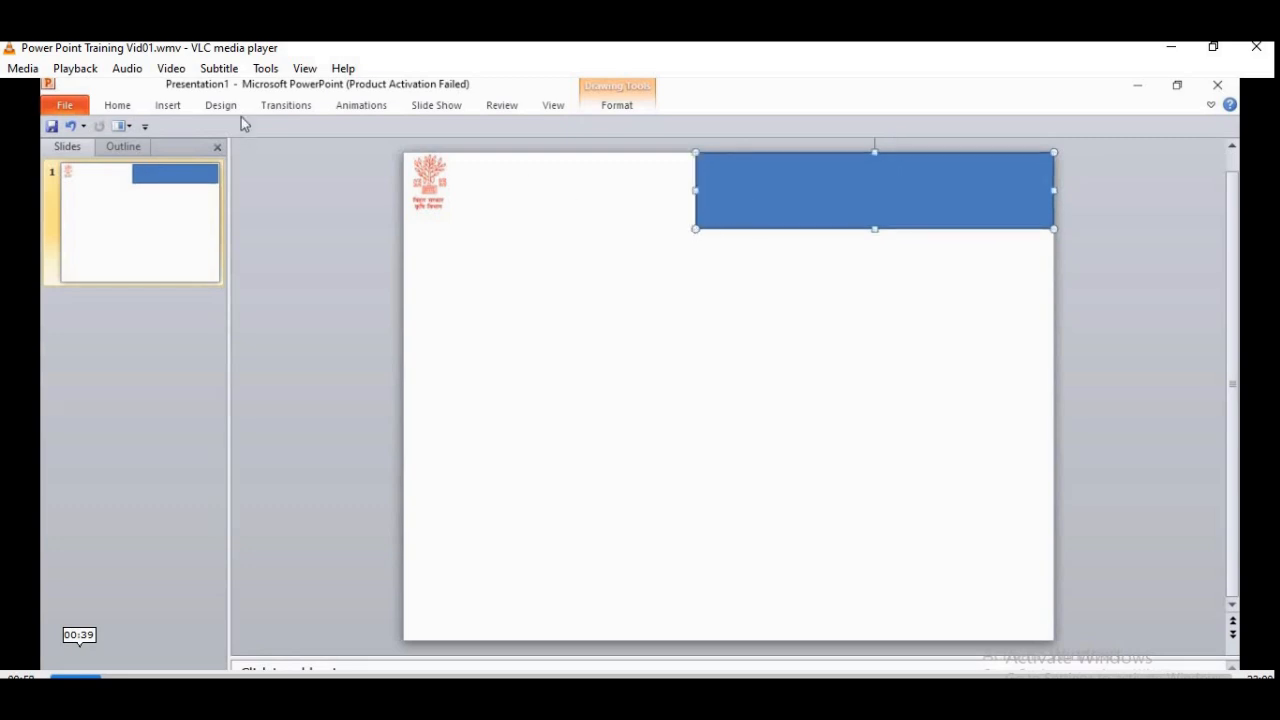
pyautogui.press('space')
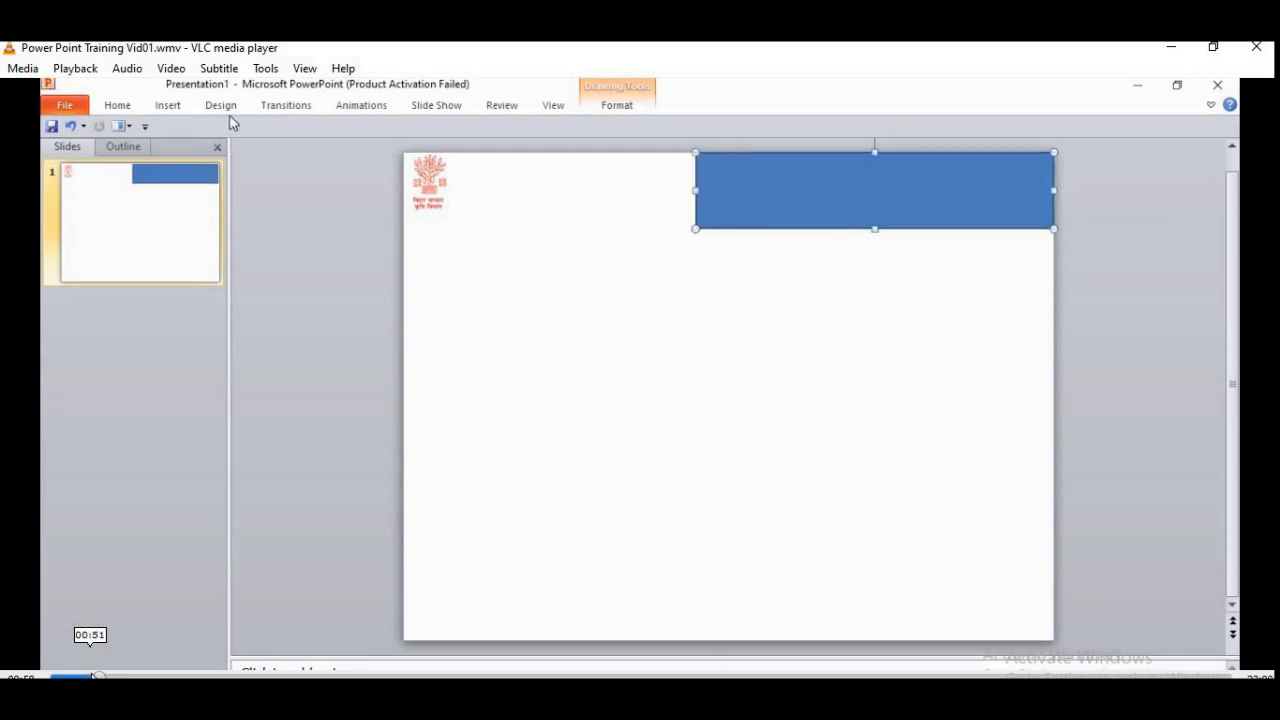
# Rewind the training video to about 00:41 and review the rectangle's selection in the Shapes gallery, pausing as needed.
pyautogui.click(90, 676)
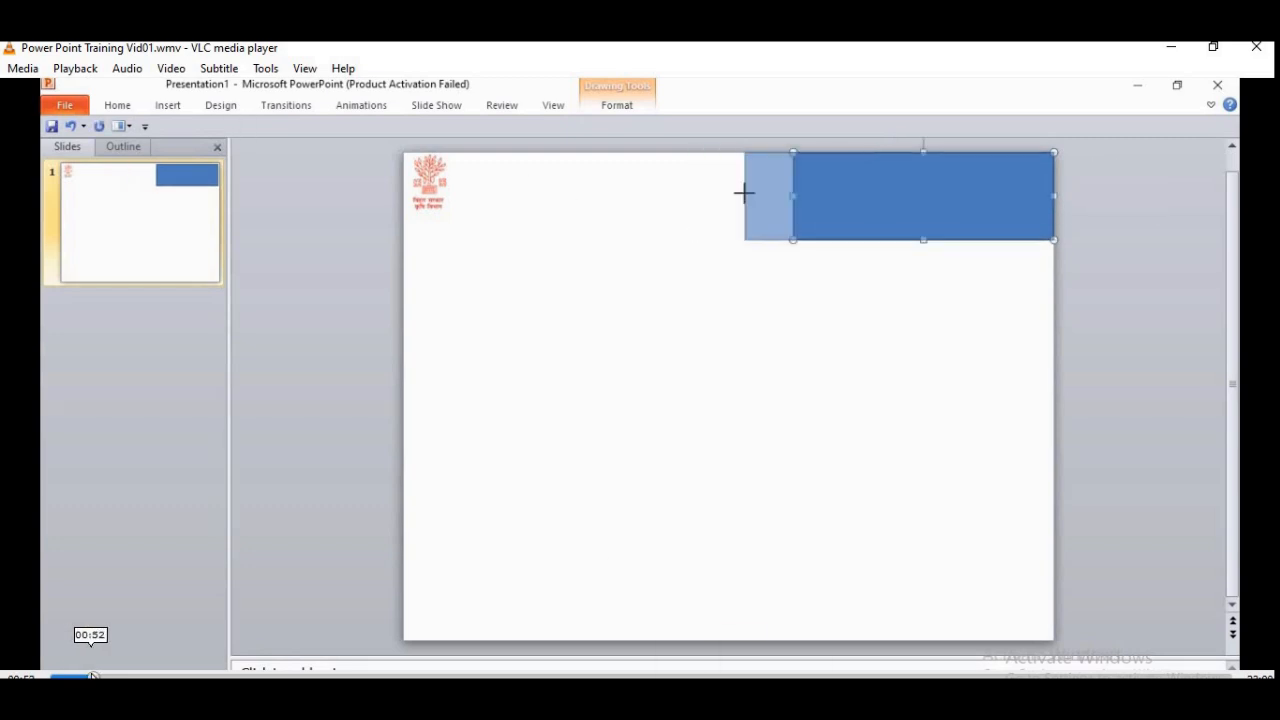
pyautogui.click(84, 676)
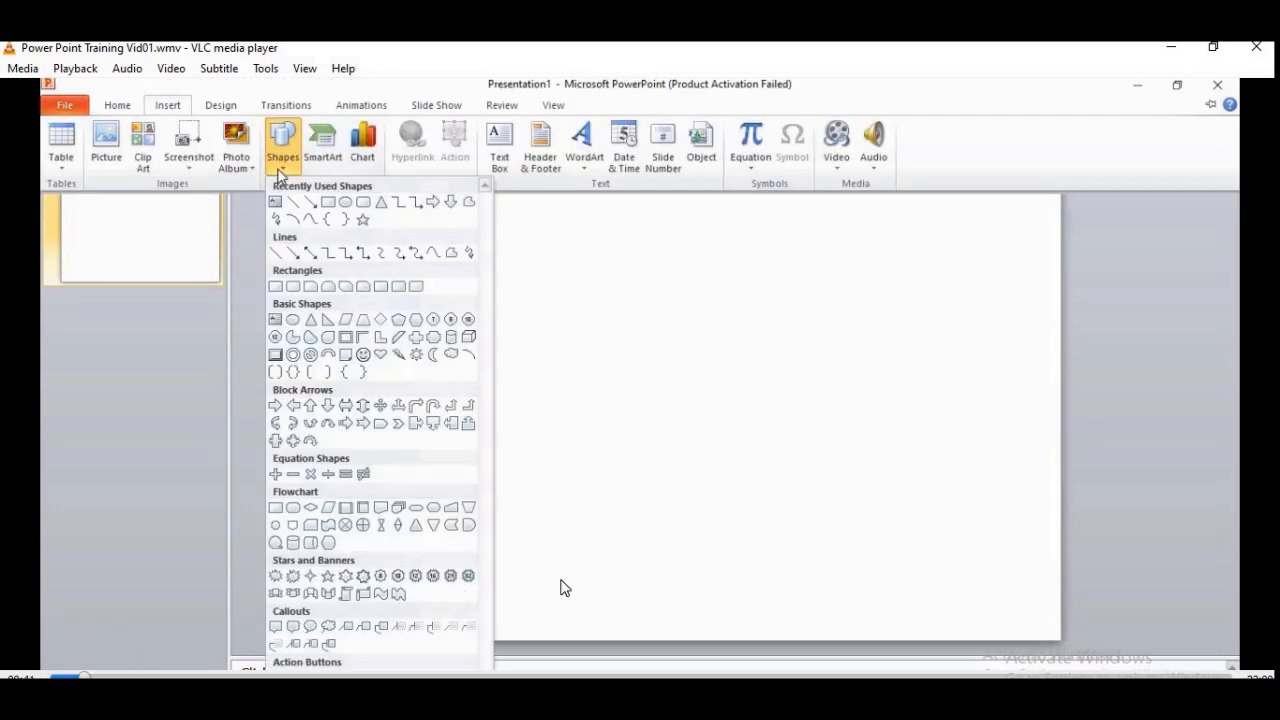
pyautogui.press('space')
pyautogui.press('space')
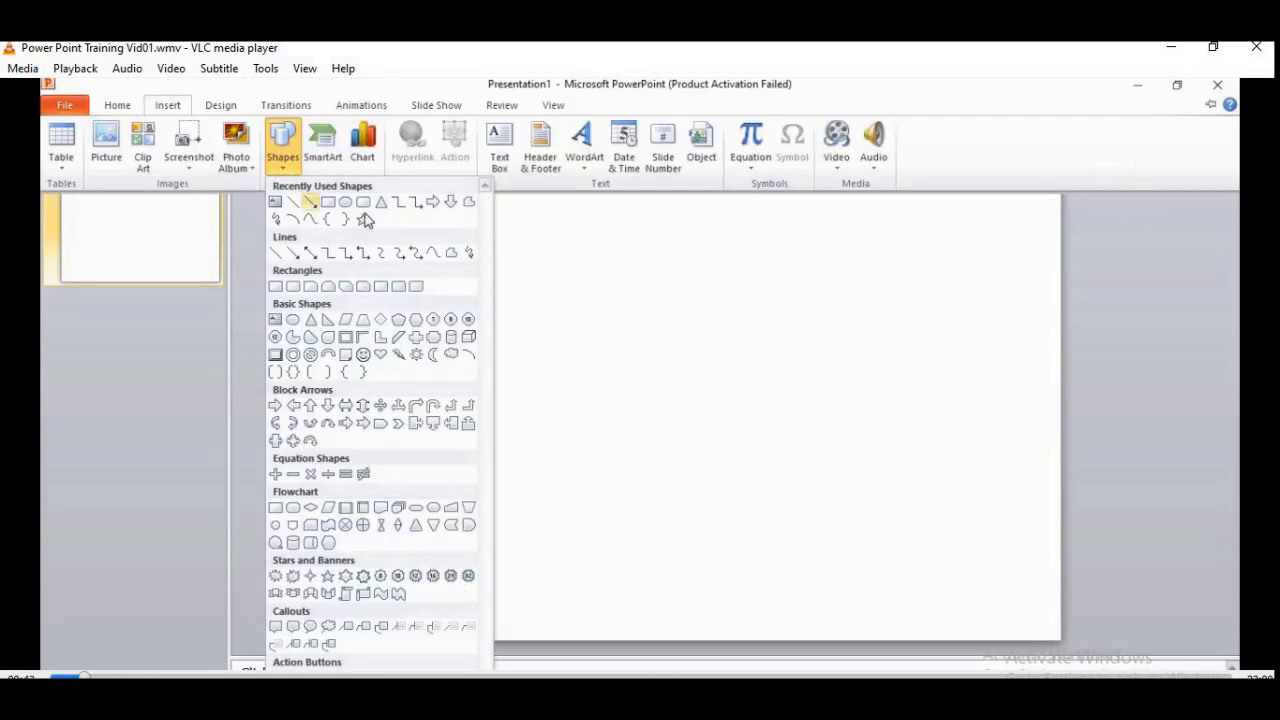
pyautogui.moveTo(712, 700)
pyautogui.press('space')
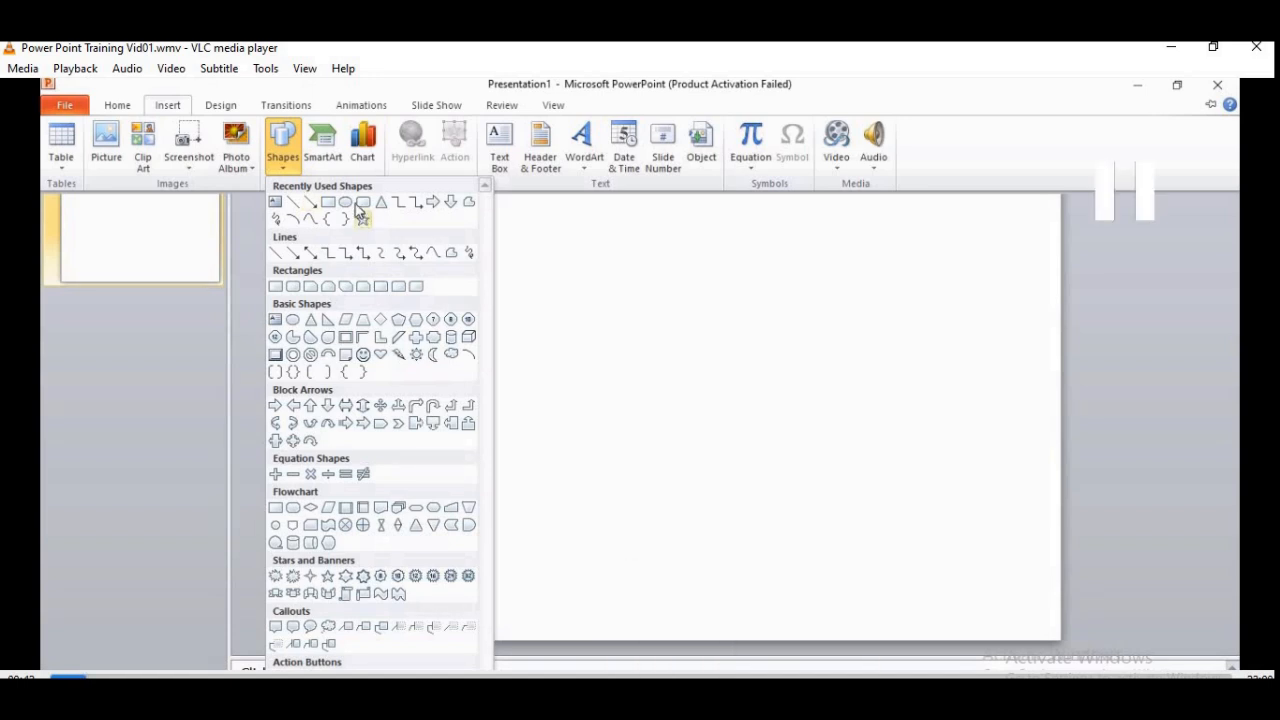
pyautogui.press('space')
pyautogui.press('space')
pyautogui.press('space')
pyautogui.press('space')
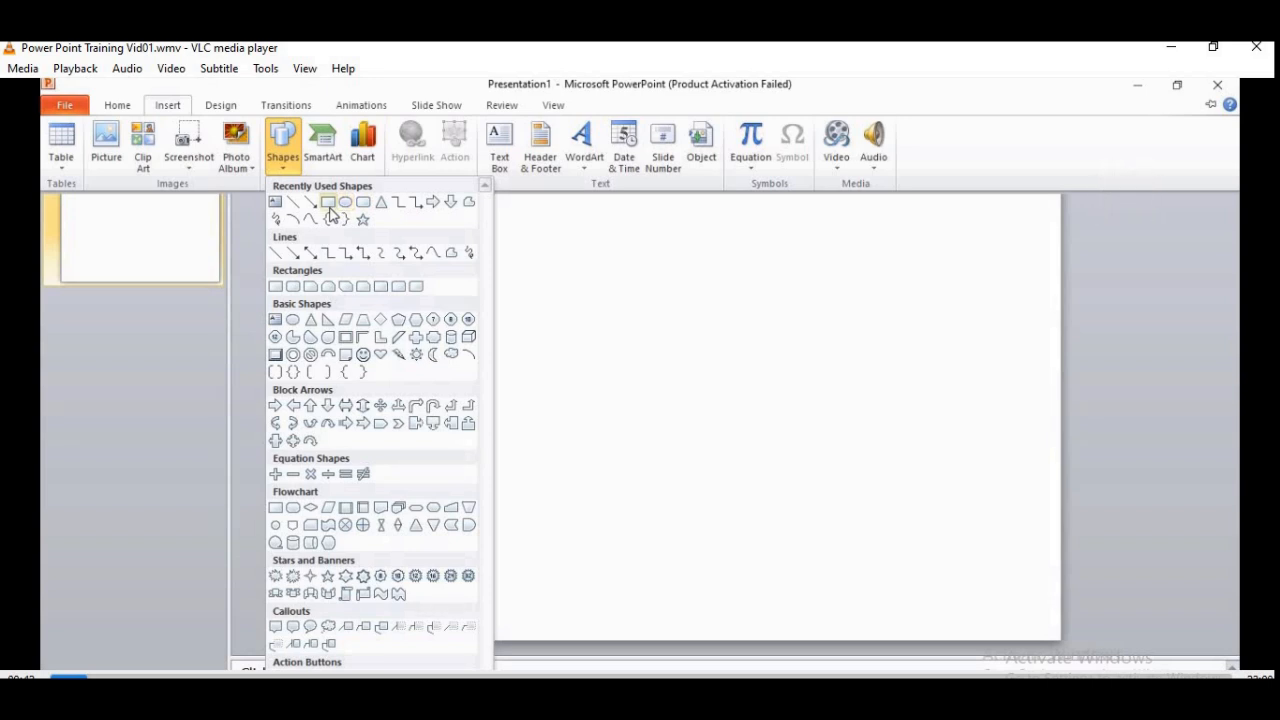
pyautogui.press('space')
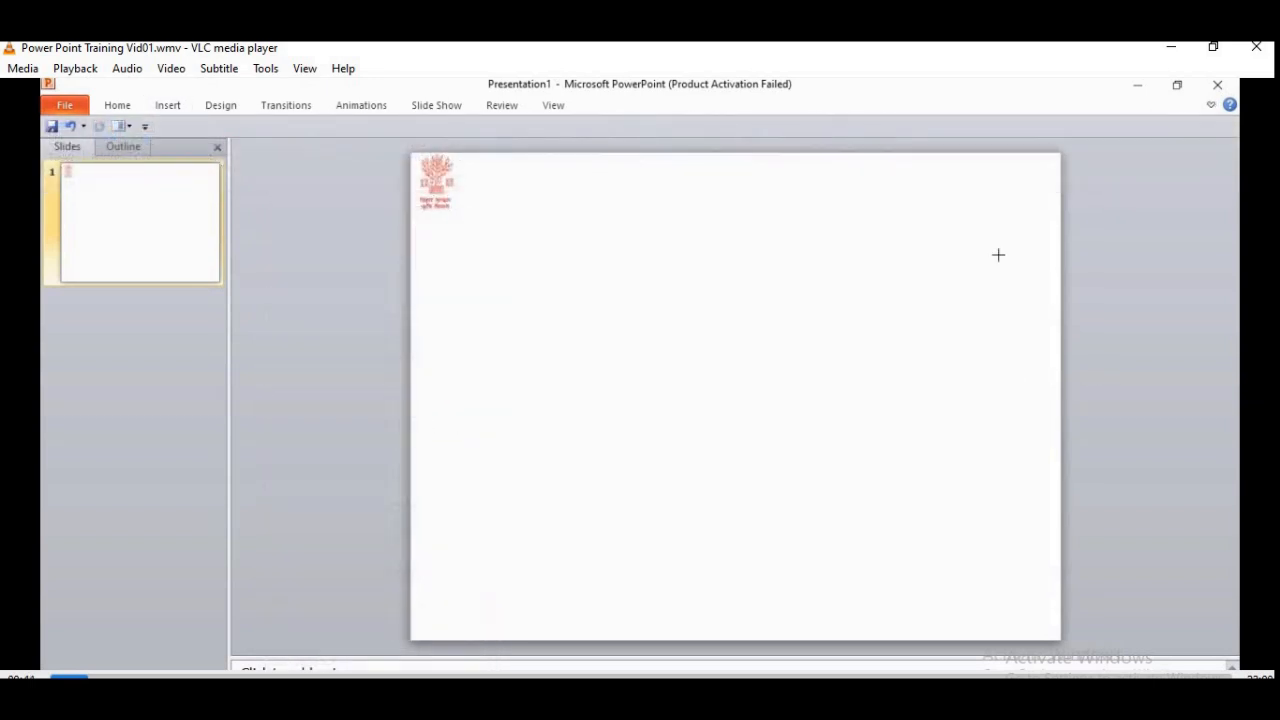
# Play and pause the training video through the drawing of the rectangle at the slide's upper right corner.
pyautogui.press('space')
pyautogui.press('space')
pyautogui.press('space')
pyautogui.press('space')
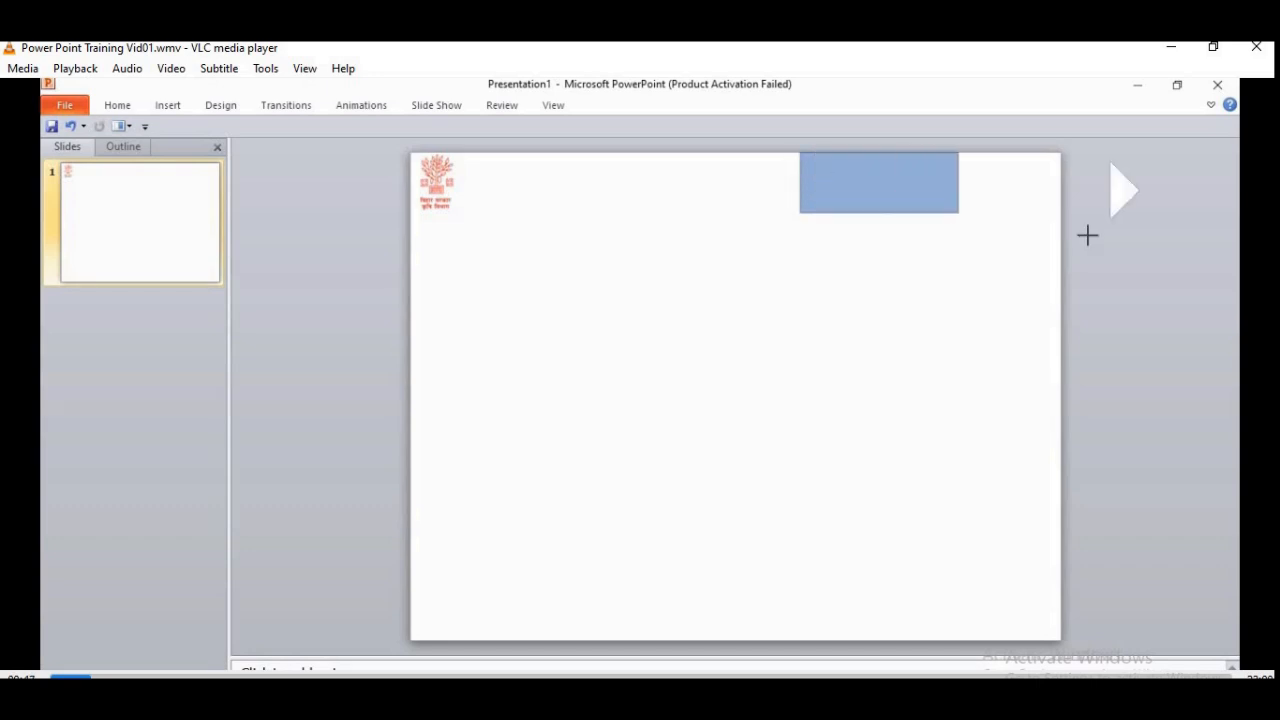
pyautogui.press('space')
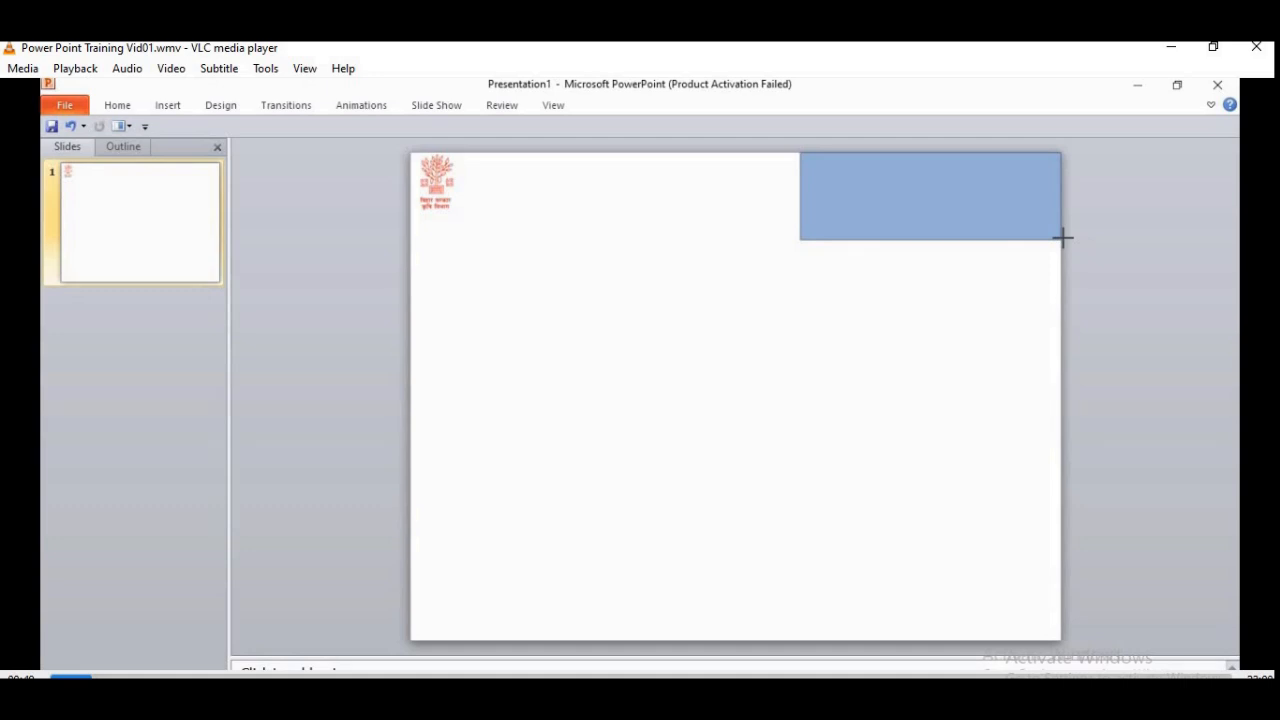
pyautogui.moveTo(1063, 237); pyautogui.dragTo(1063, 237)
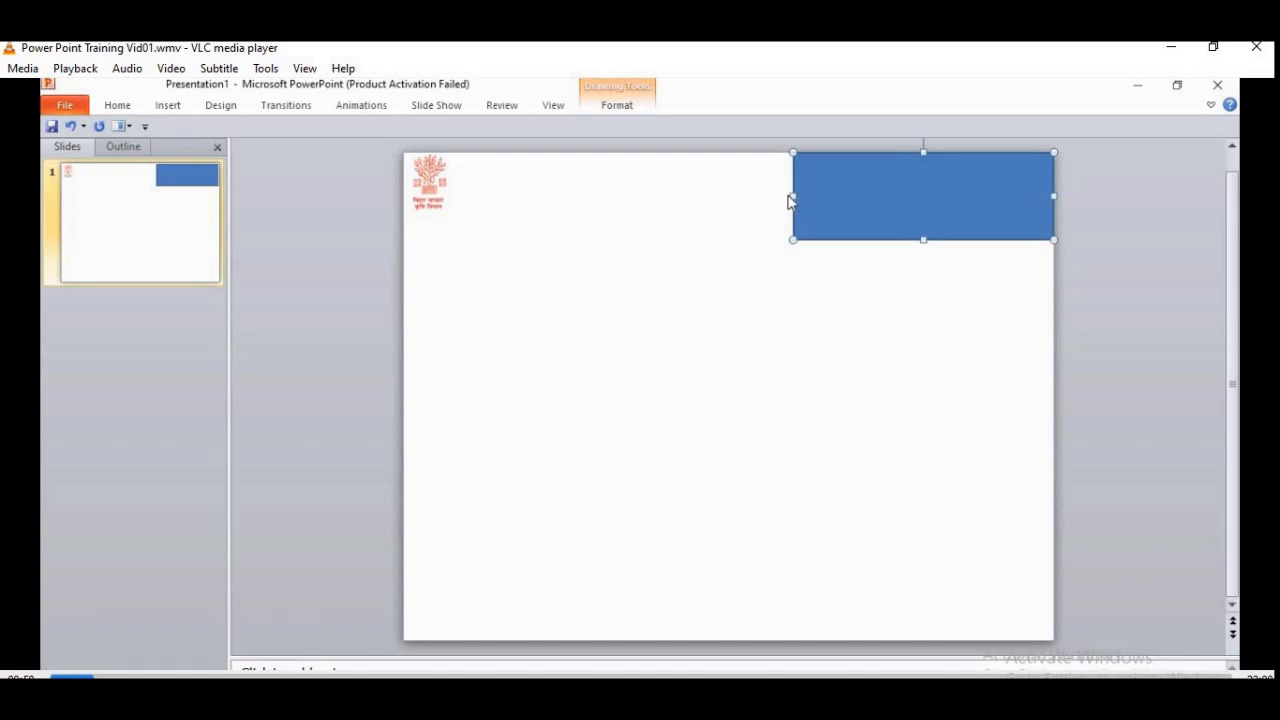
# Play and pause the training video through the rectangle's resizing toward the logo and its change to a teal style.
pyautogui.press('space')
pyautogui.press('space')
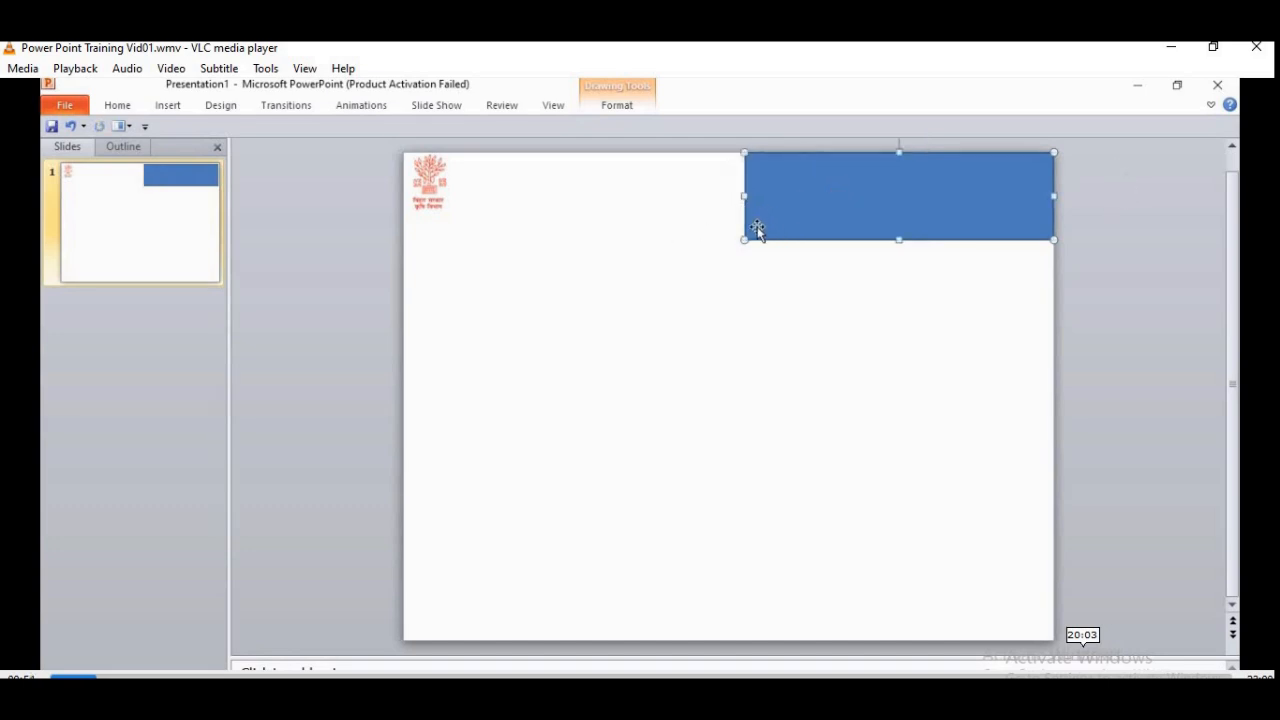
pyautogui.press('space')
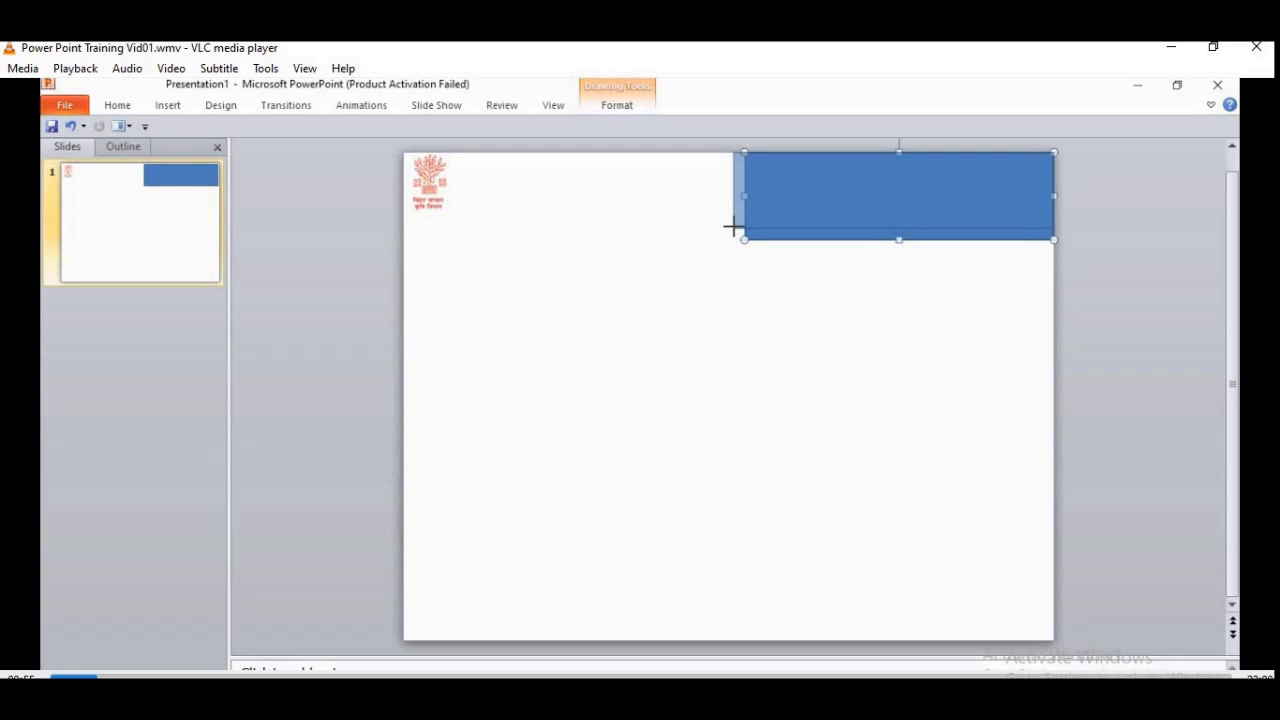
pyautogui.press('space')
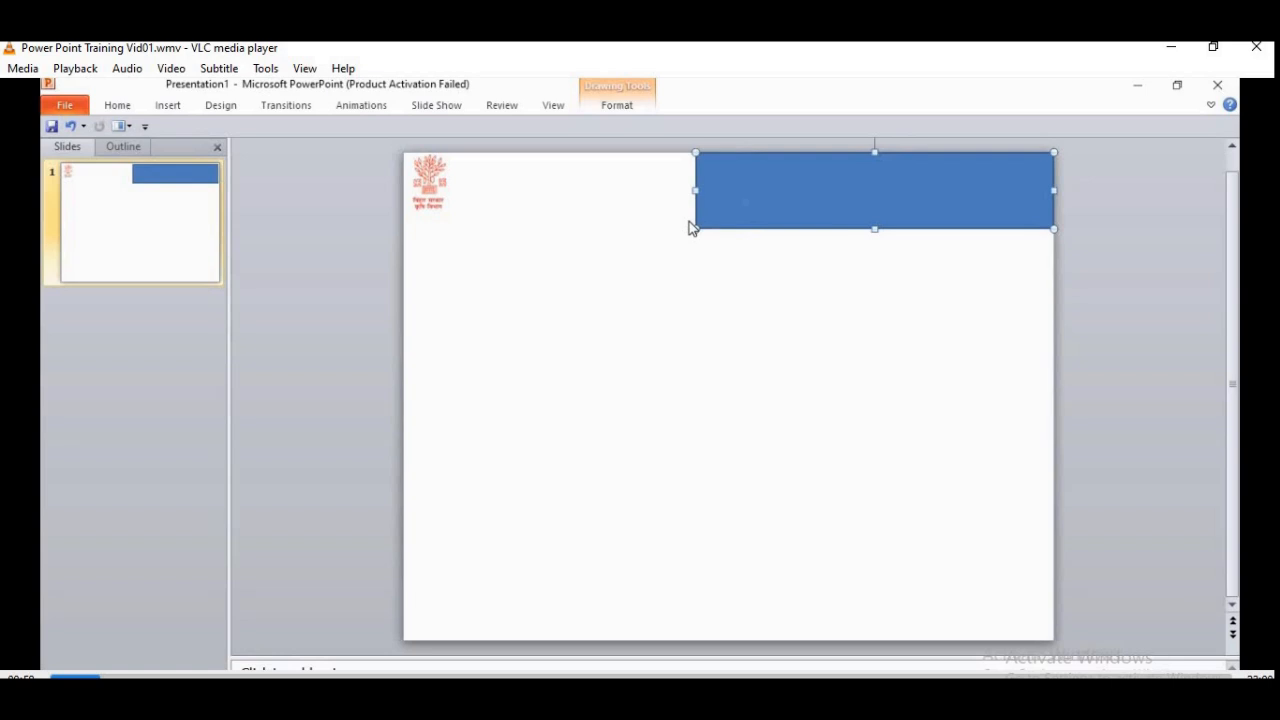
pyautogui.press('space')
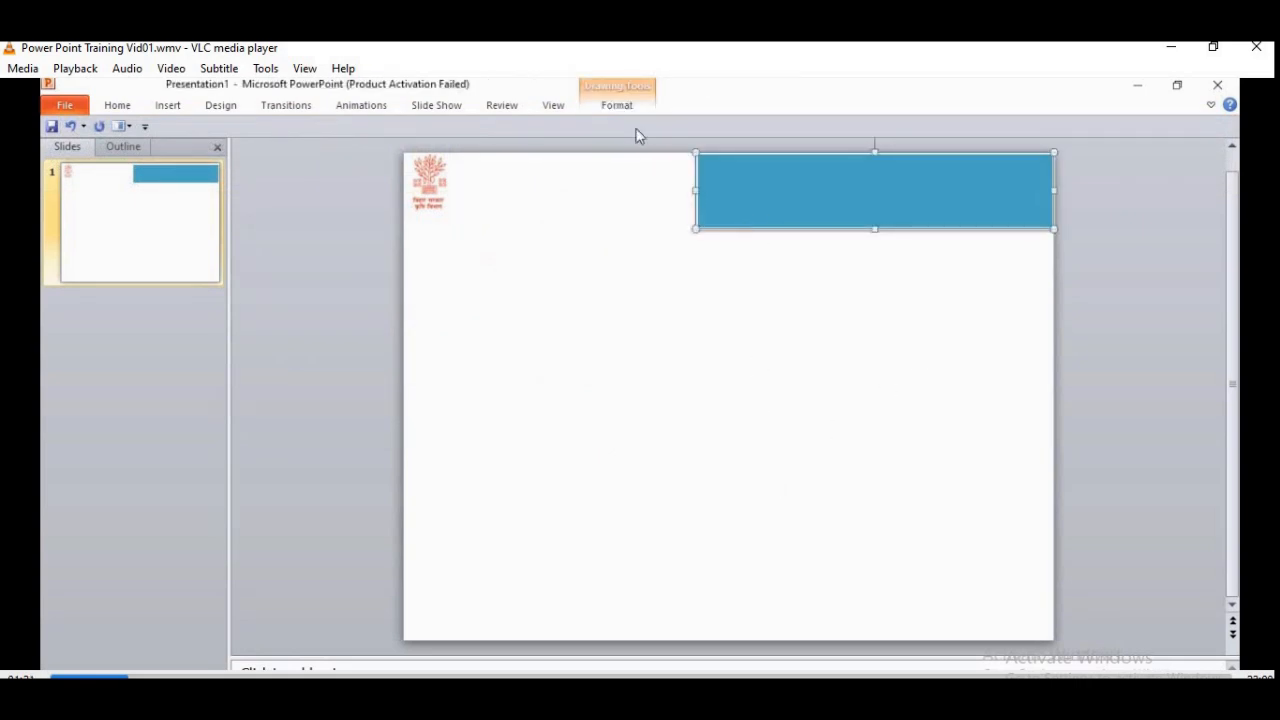
# Play the shape formatting part of the training video, pausing at the Shape Effects and Shape Outline options.
pyautogui.press('space')
pyautogui.press('space')
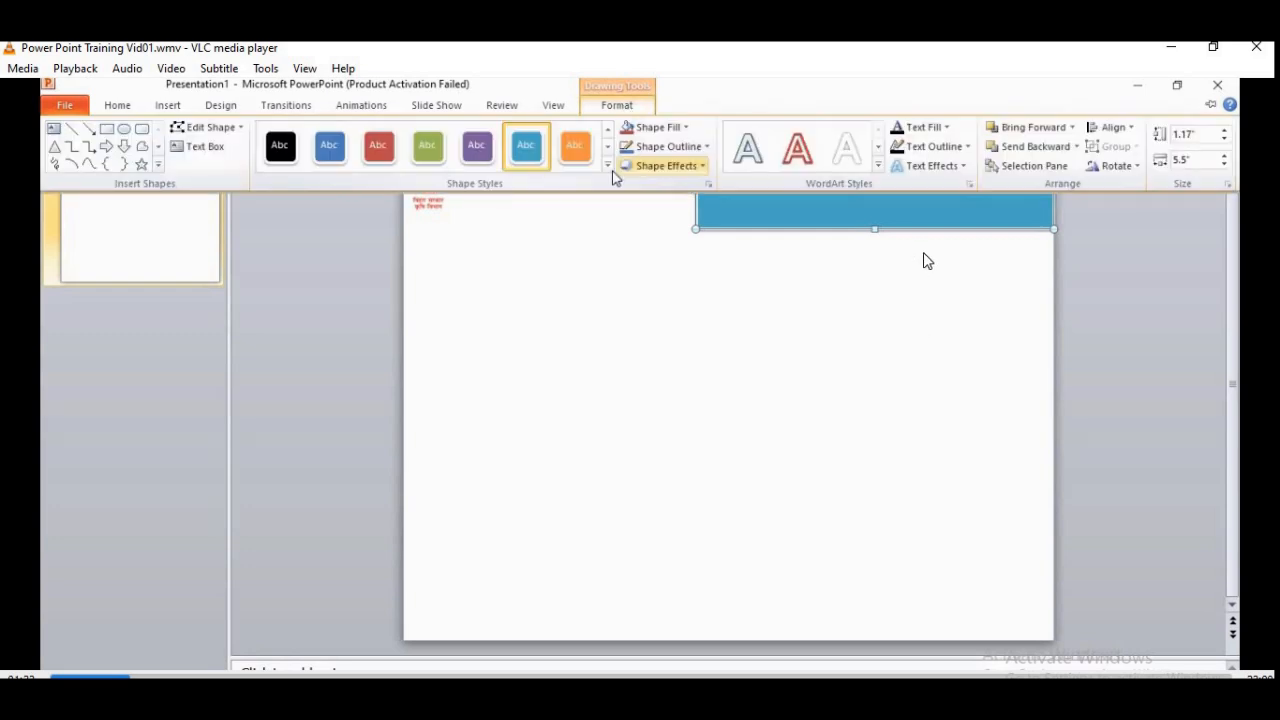
pyautogui.press('space')
pyautogui.press('space')
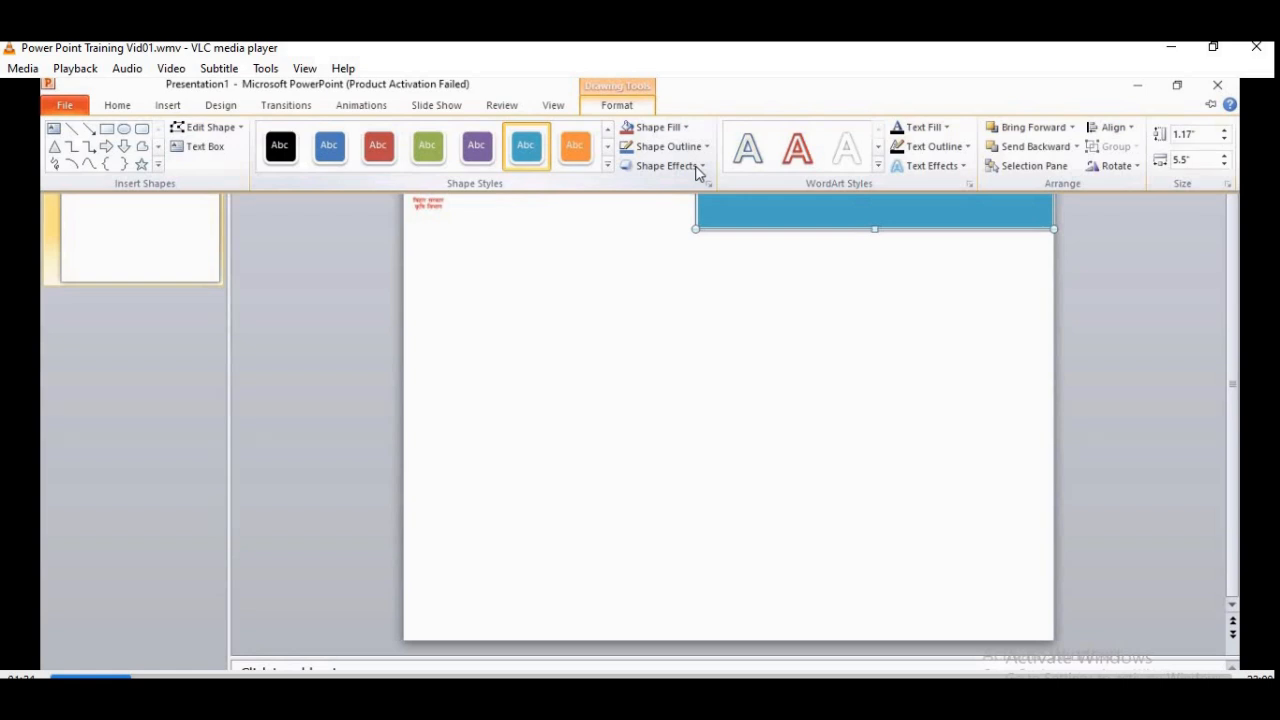
pyautogui.press('space')
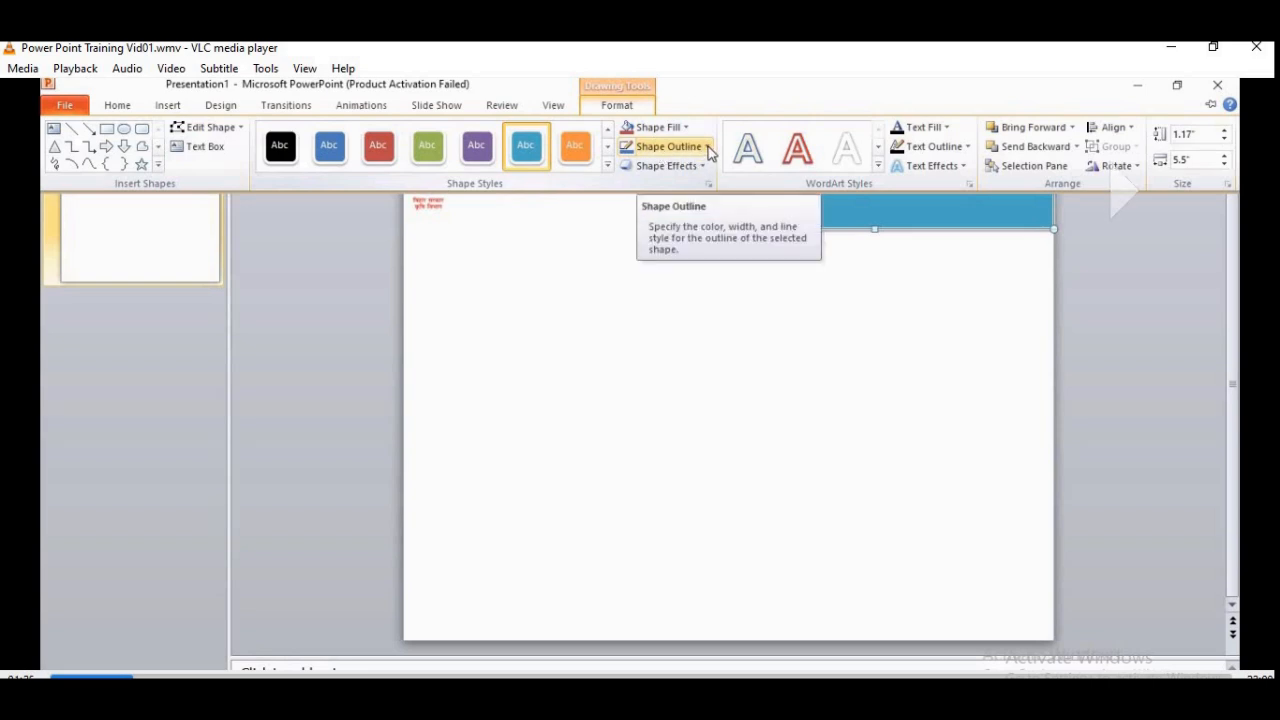
pyautogui.click(707, 147)
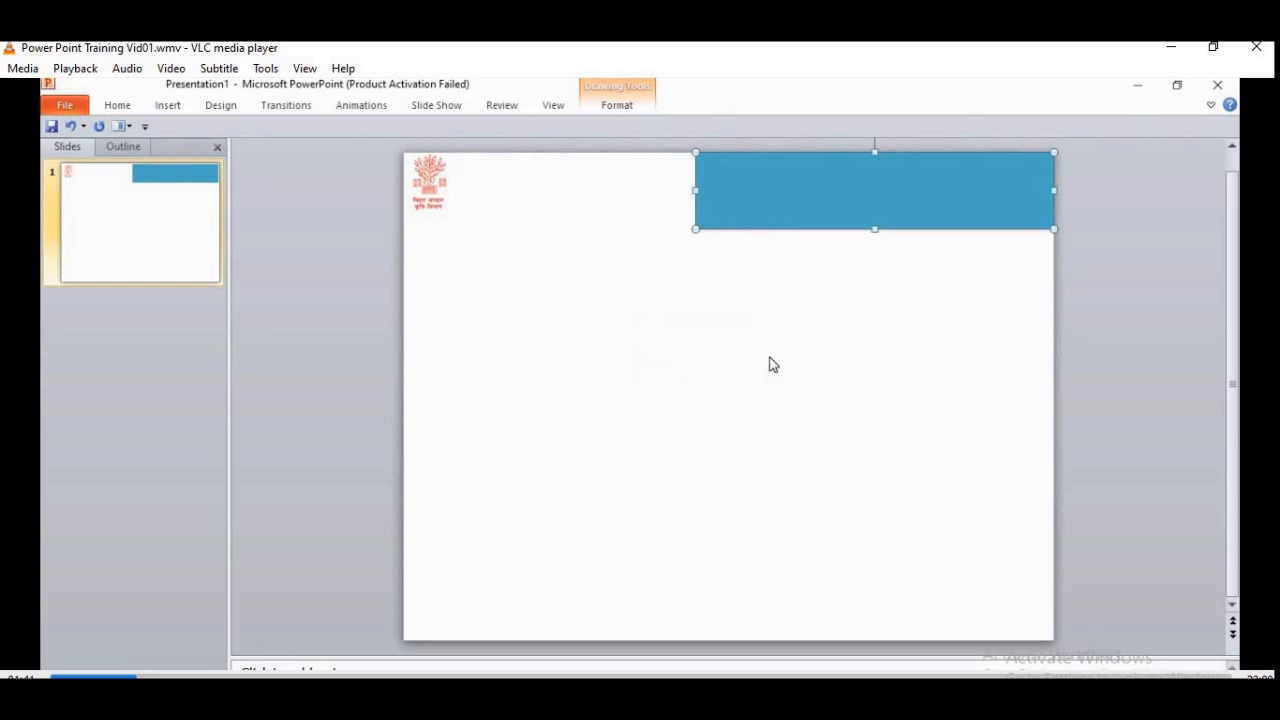
# Play and pause the training video through adding "Department of Agriculture, Bihar" to the teal rectangle and formatting that text.
pyautogui.click(748, 210)
pyautogui.press('space')
pyautogui.press('space')
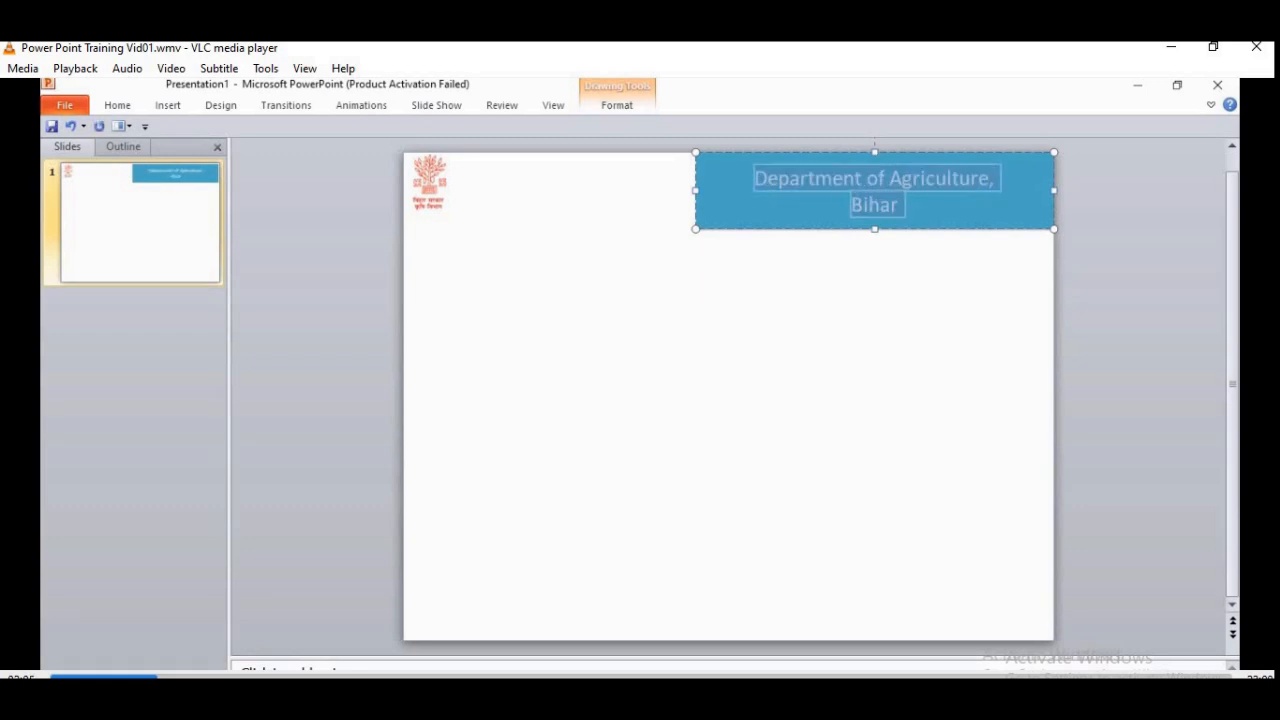
pyautogui.press('space')
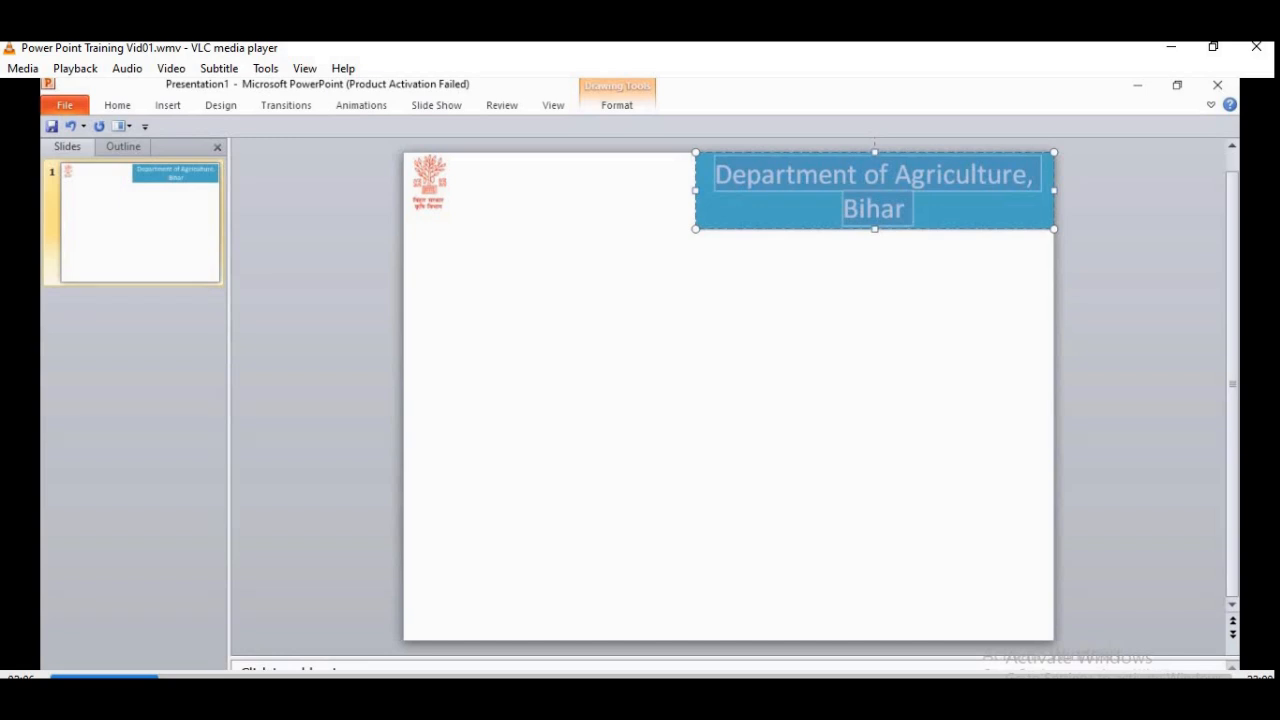
pyautogui.press('space')
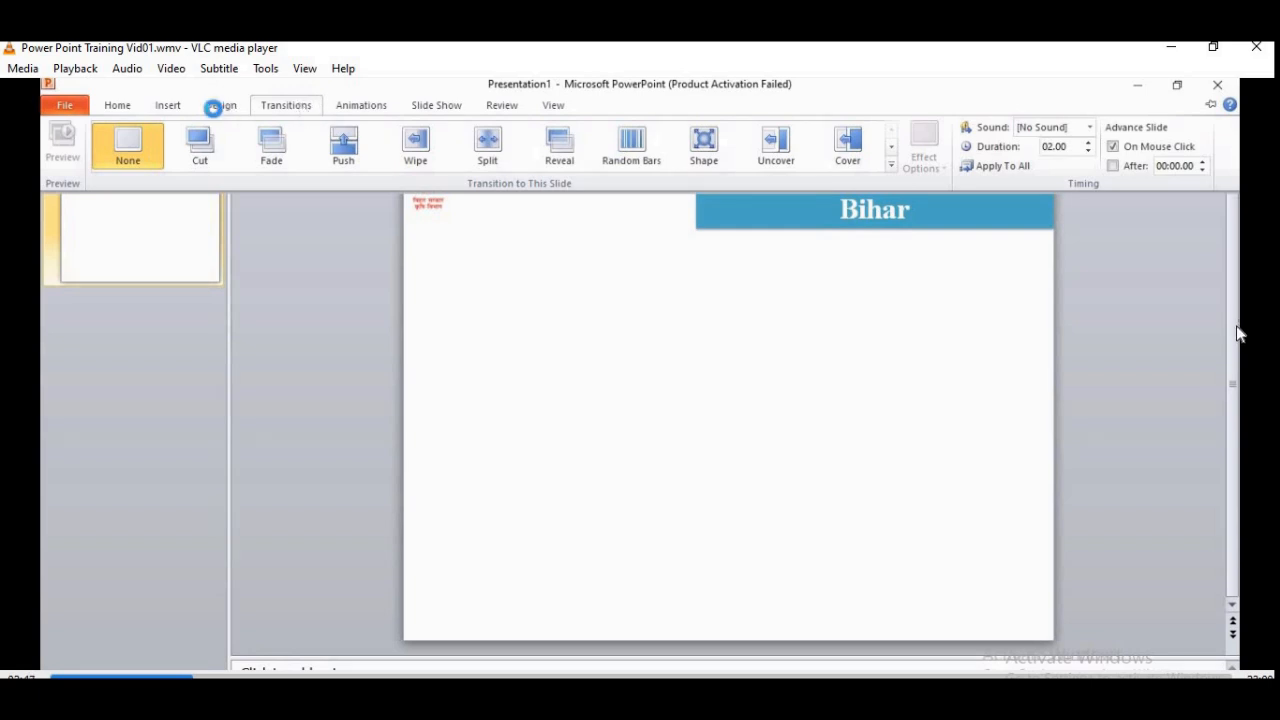
# Play the training video up to the insertion tools that follow the finished department heading, pausing there.
pyautogui.press('space')
pyautogui.press('space')
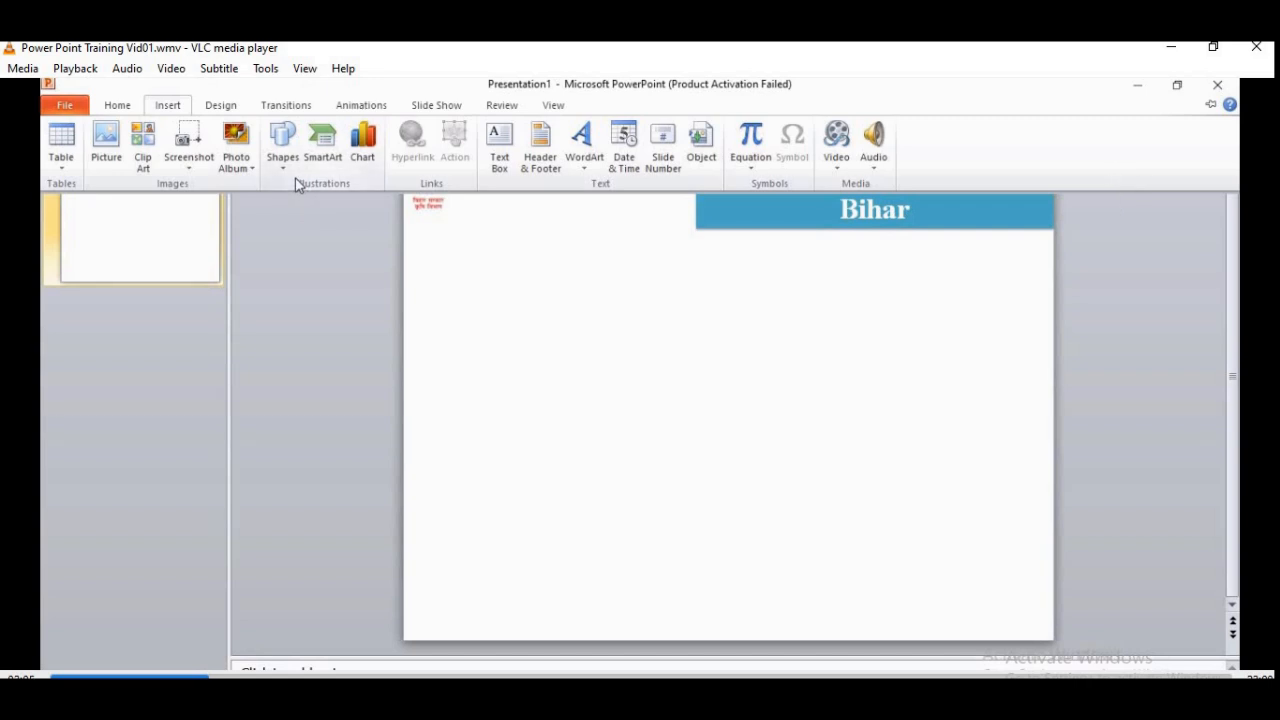
pyautogui.press('space')
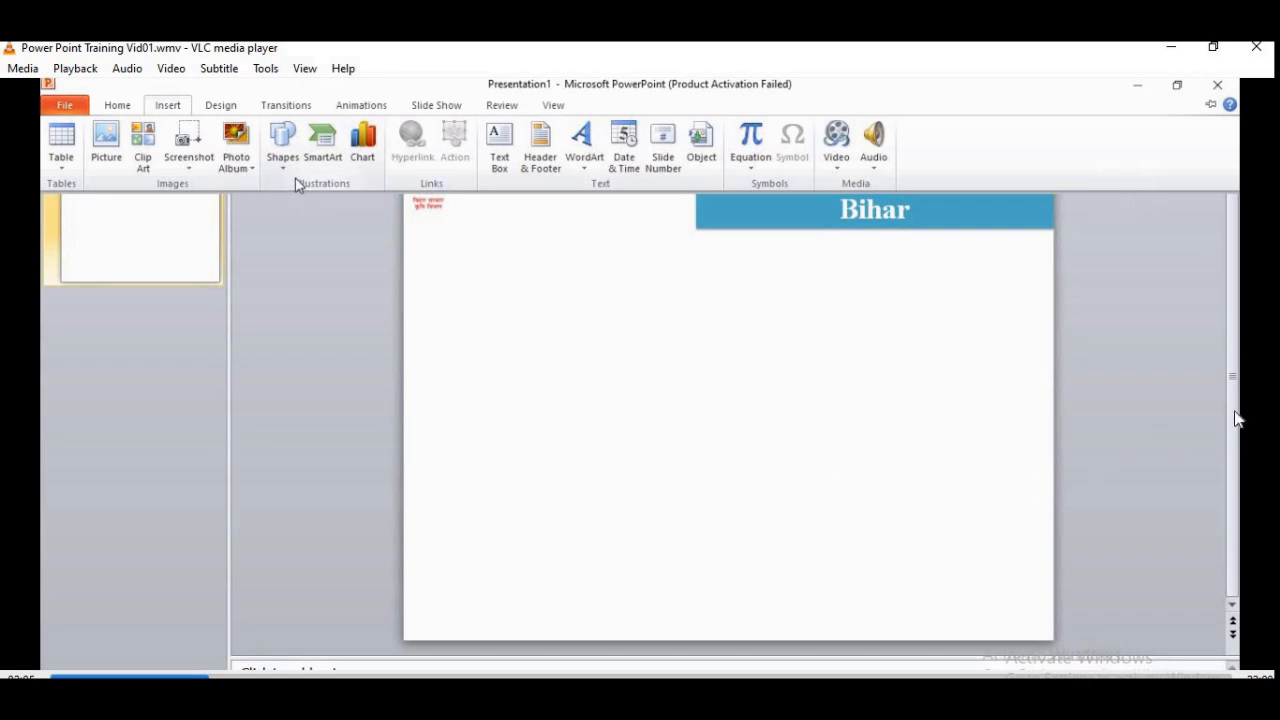
pyautogui.click(207, 676)
# Insert a text box below the logo, widen it, and enter "XYZ Yojana 2025-26".
pyautogui.click(492, 152)
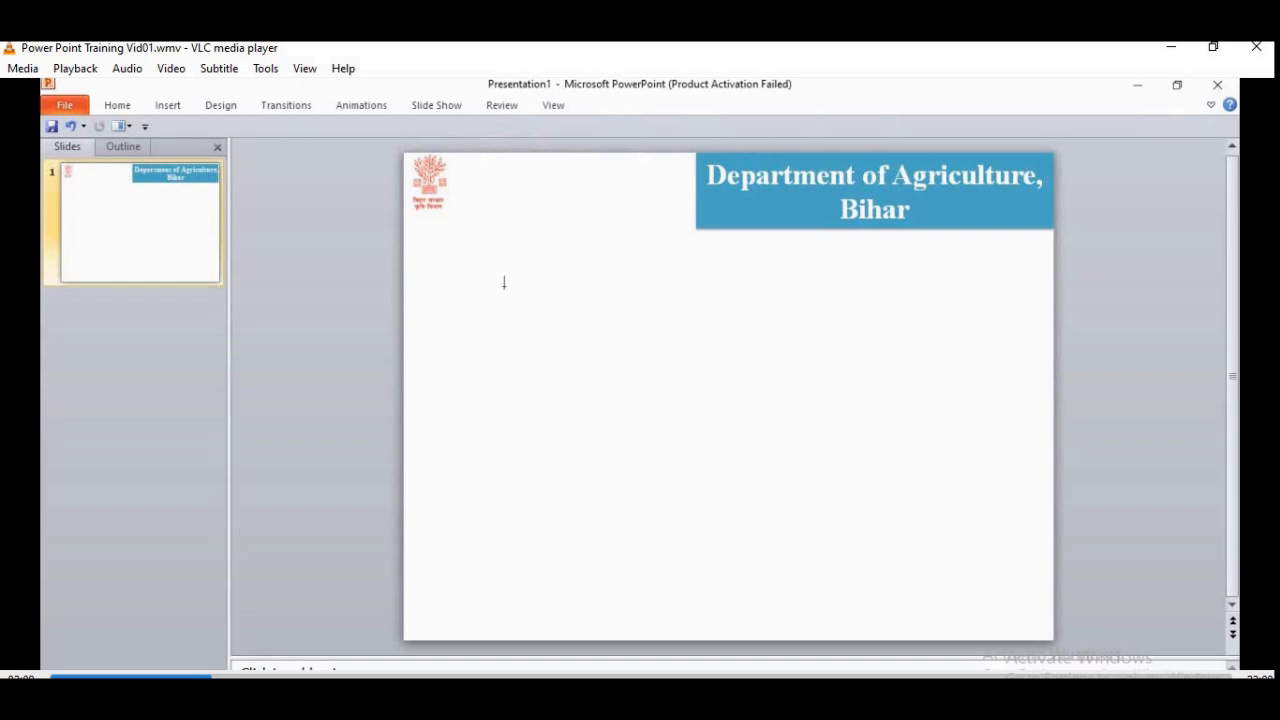
pyautogui.click(460, 276)
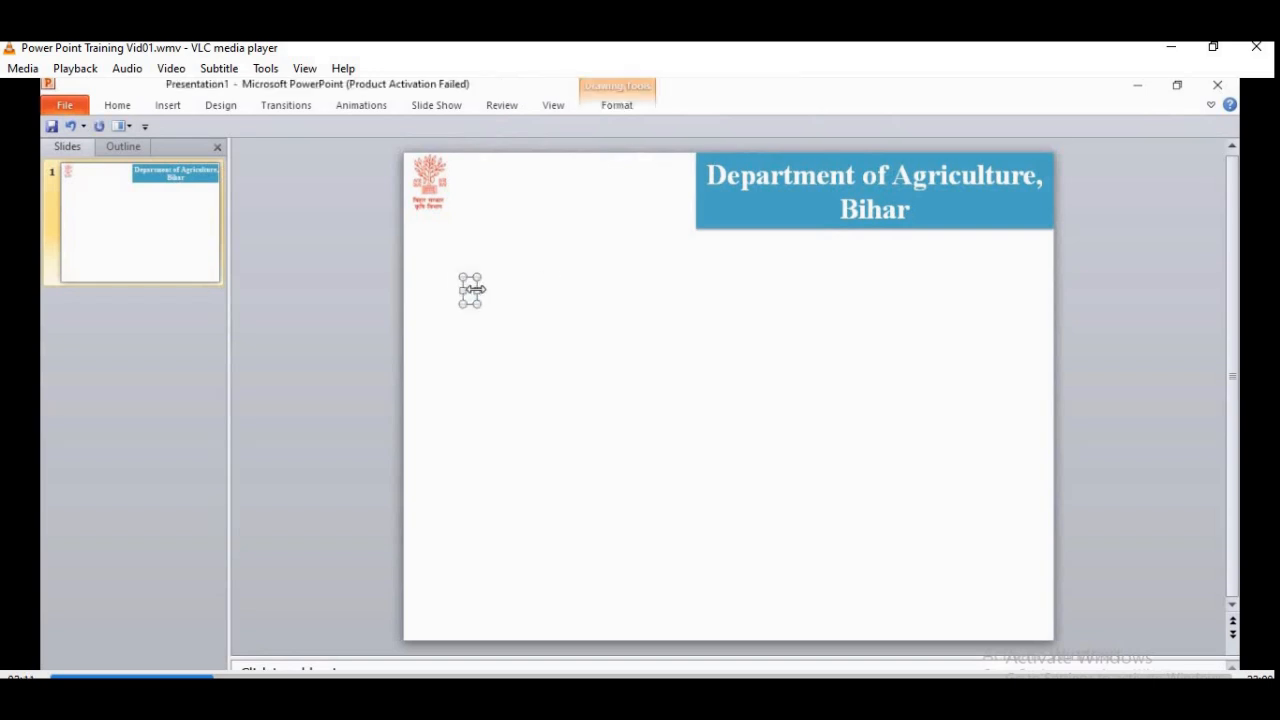
pyautogui.moveTo(477, 291); pyautogui.dragTo(627, 329)
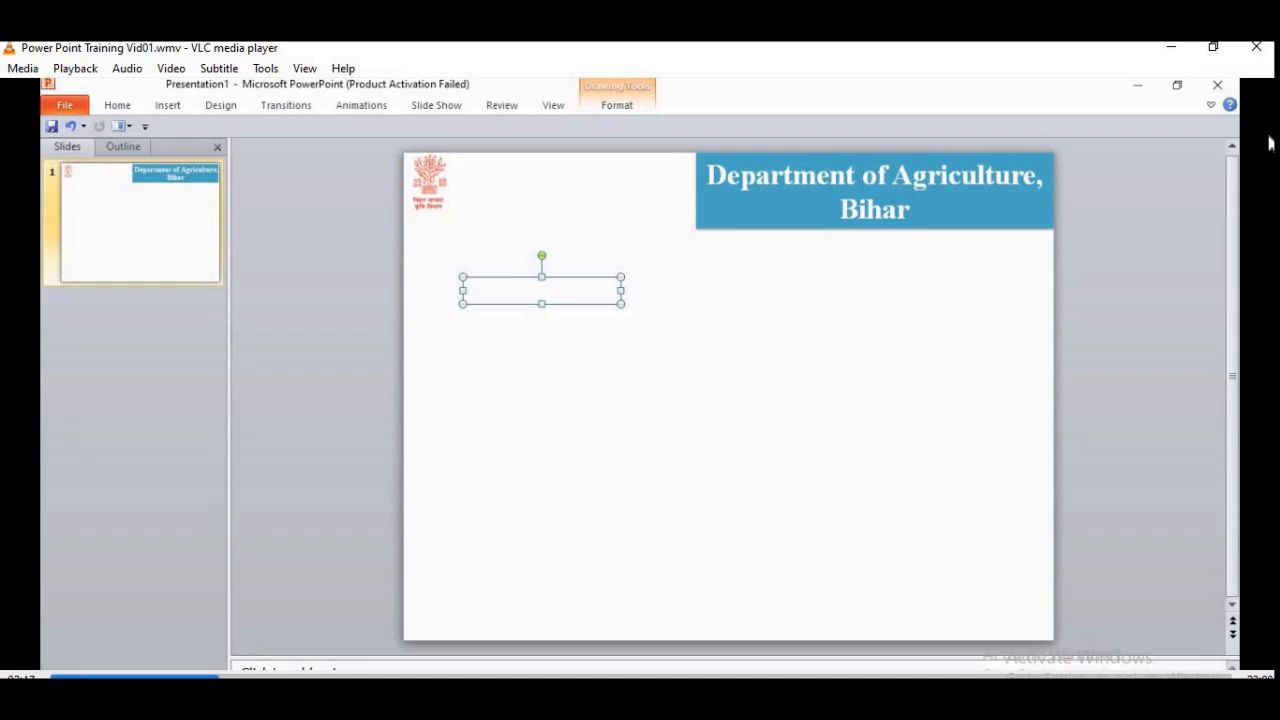
pyautogui.write('XYZ Yojana 2025-26')
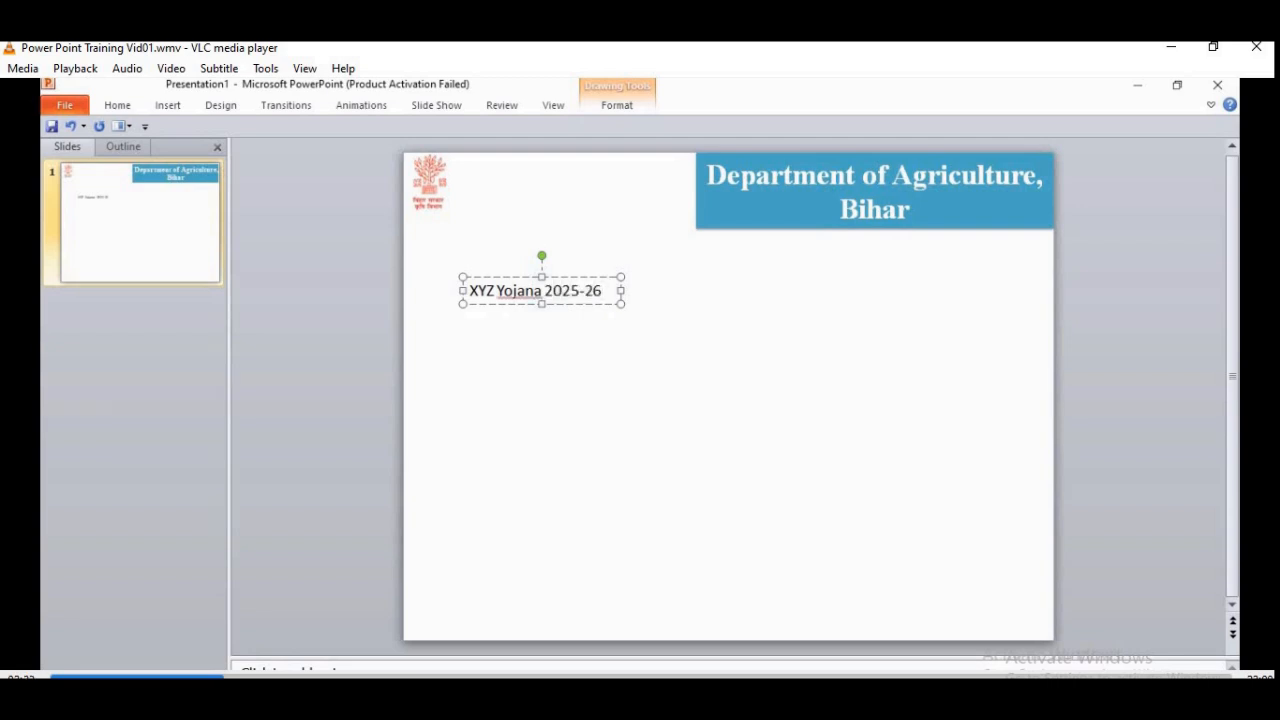
# Enlarge the "XYZ Yojana 2025-26" text by four size increments and widen its text box across the slide.
pyautogui.hotkey('ctrl', 'a')
pyautogui.hotkey('ctrl', 'shift', '.')
pyautogui.hotkey('ctrl', 'shift', '.')
pyautogui.hotkey('ctrl', 'shift', '.')
pyautogui.hotkey('ctrl', 'shift', '.')
pyautogui.moveTo(617, 340); pyautogui.dragTo(943, 318)
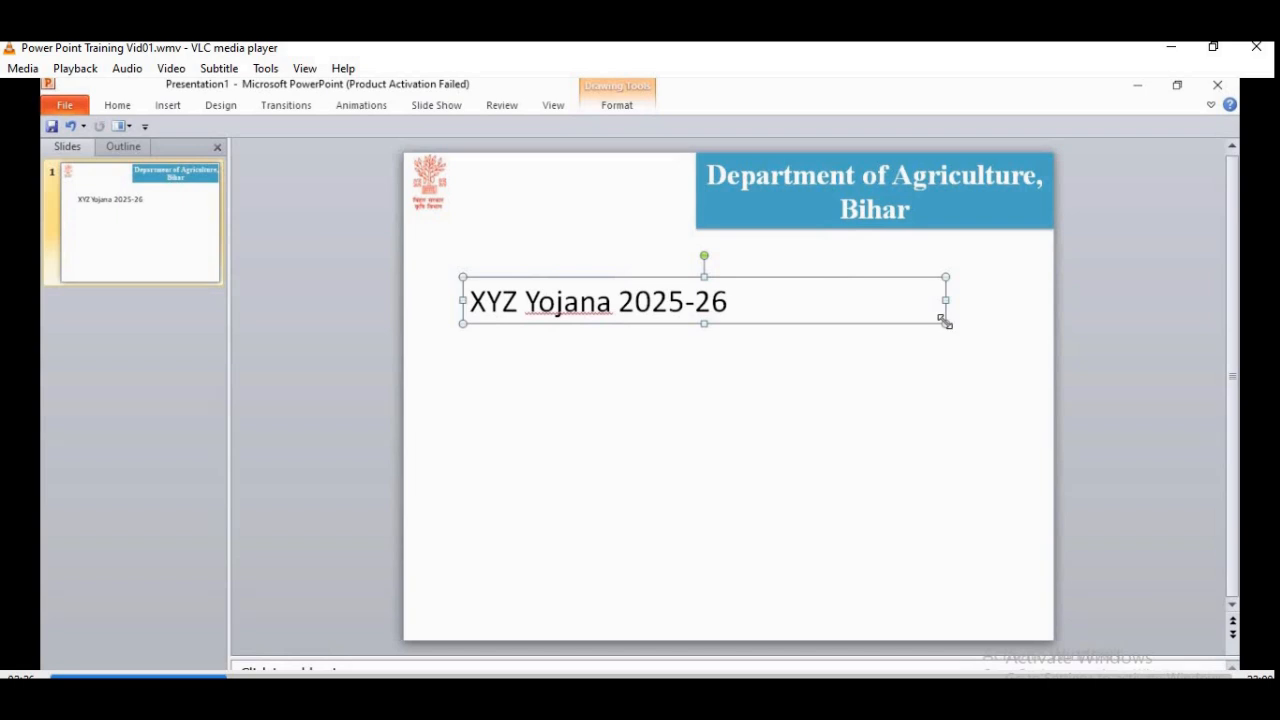
# Play and pause the training video through centring the "XYZ Yojana 2025-26" title and locating the Font Color option.
pyautogui.press('space')
pyautogui.press('space')
pyautogui.press('space')
pyautogui.press('space')
pyautogui.press('space')
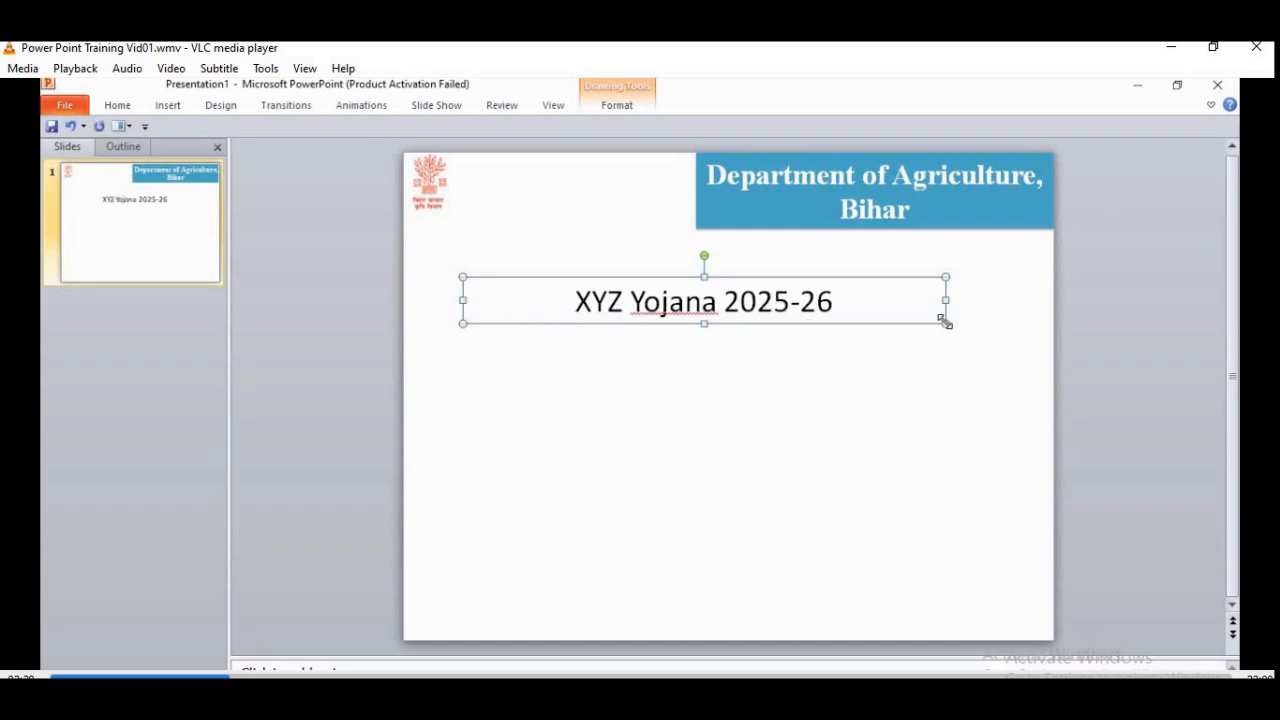
pyautogui.press('space')
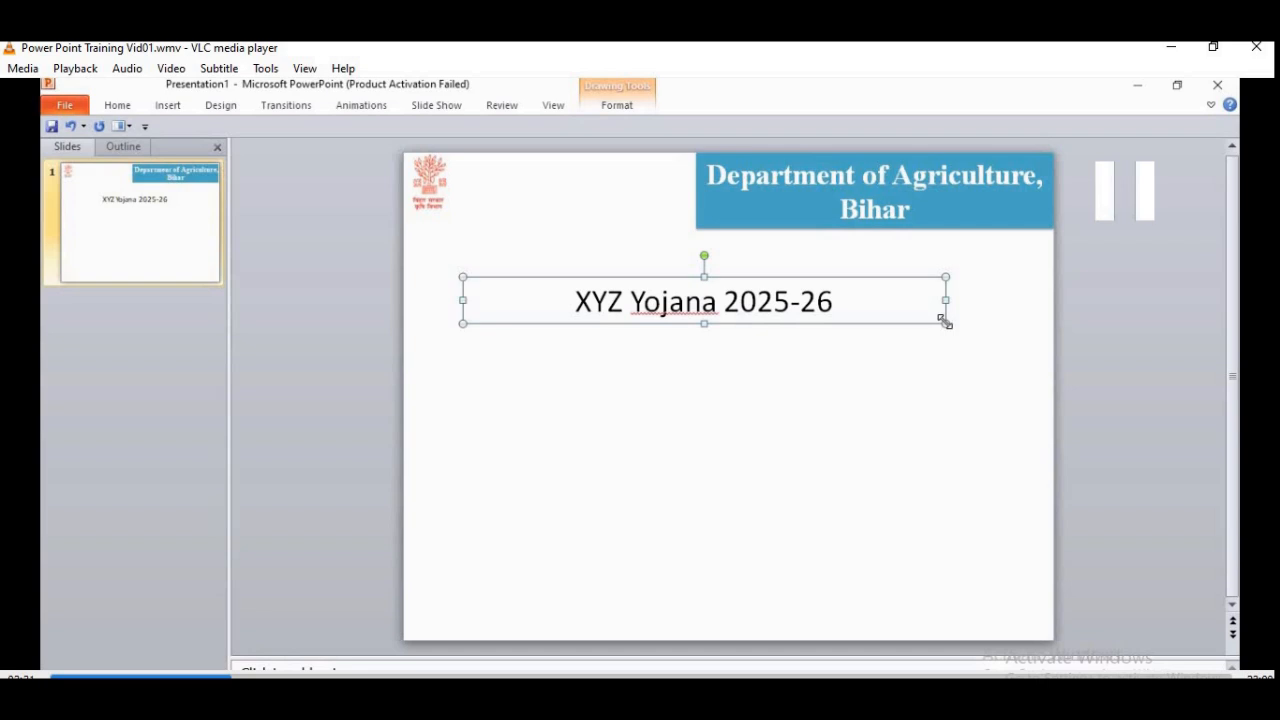
pyautogui.press('space')
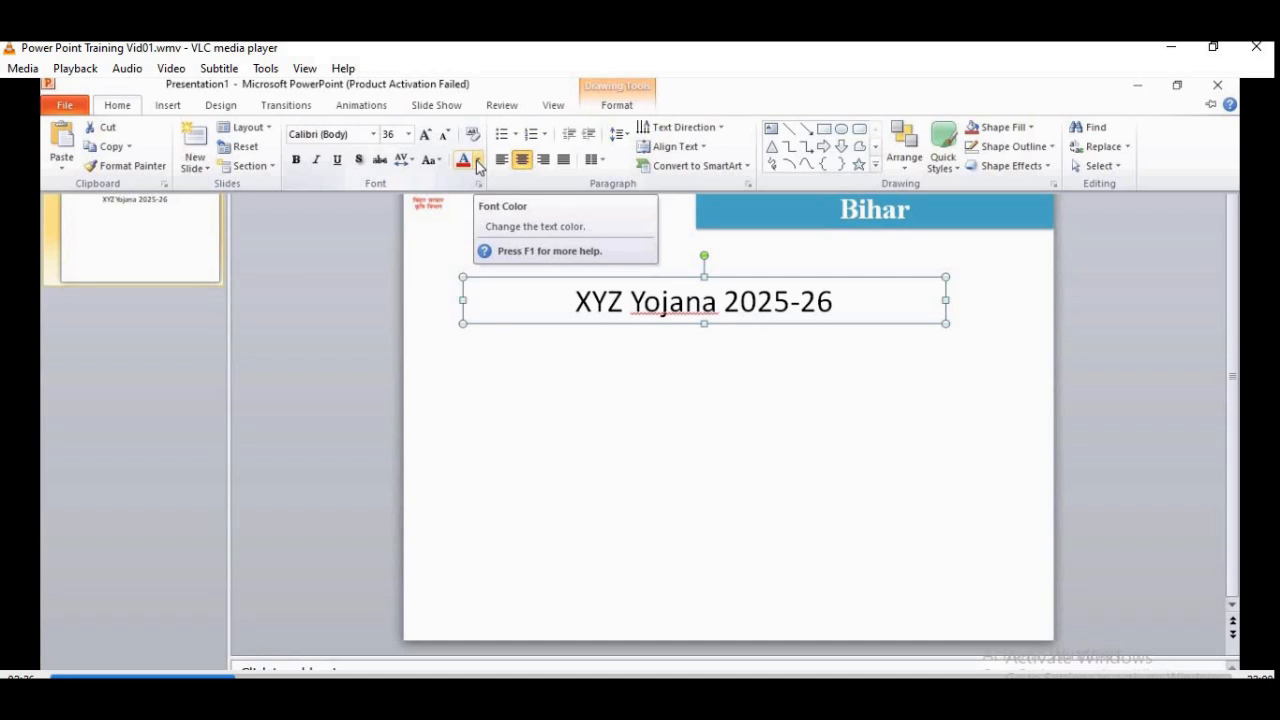
# Colour the "XYZ Yojana 2025-26" title standard purple and enlarge its text by two size increments.
pyautogui.click(478, 161)
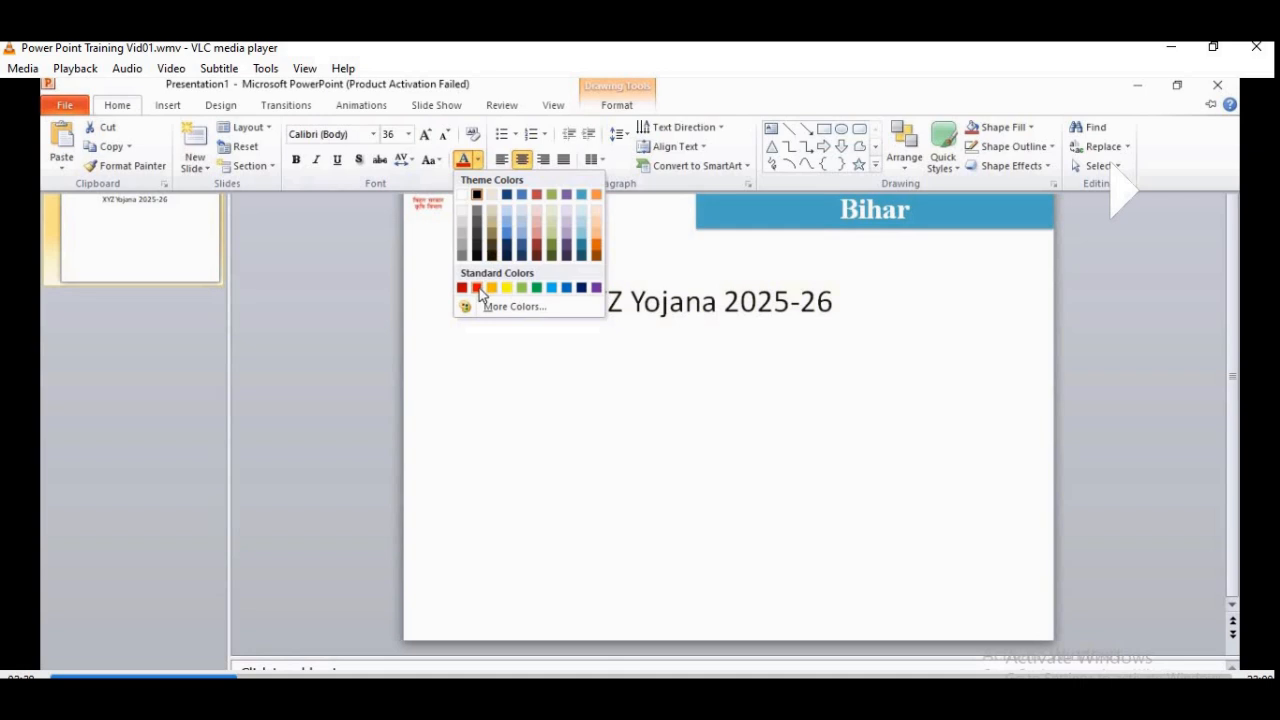
pyautogui.click(597, 289)
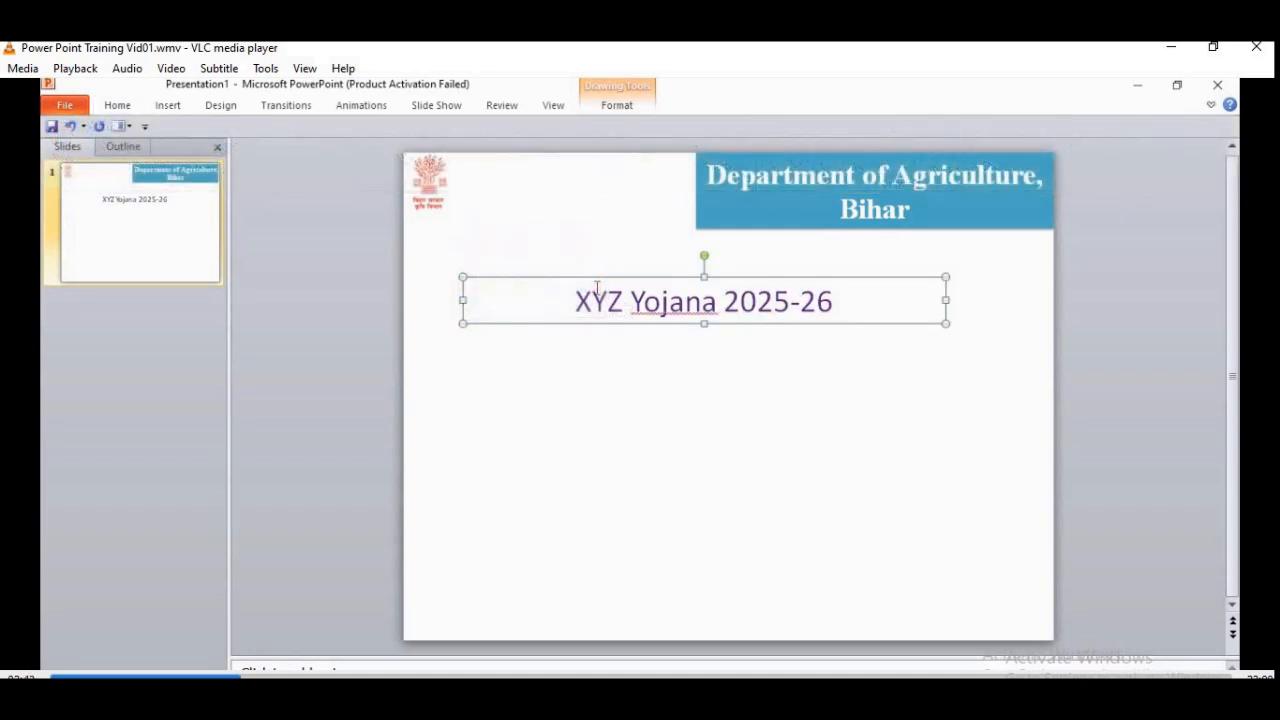
pyautogui.hotkey('ctrl', 'shift', '>')
pyautogui.hotkey('ctrl', 'shift', '>')
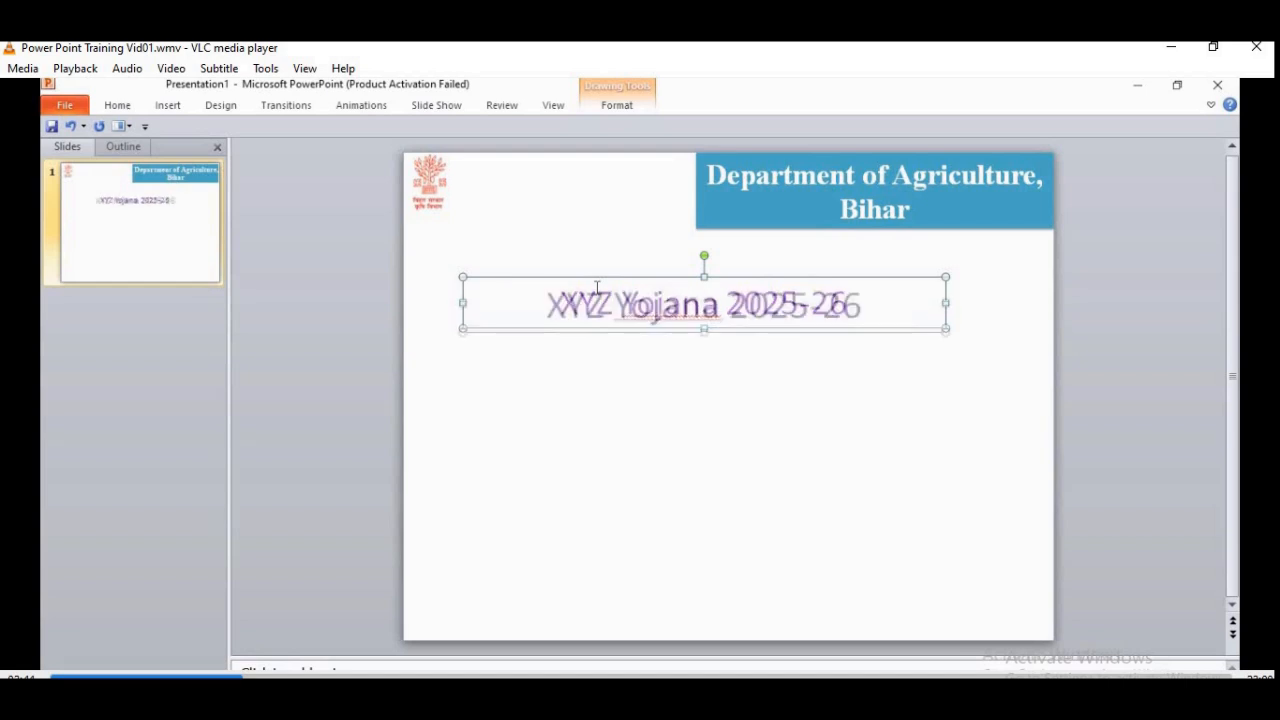
# Nudge the "XYZ Yojana 2025-26" text box right and up to centre it below the department heading, then deselect it.
pyautogui.press('Right')
pyautogui.press('Right')
pyautogui.press('Right')
pyautogui.press('Right')
pyautogui.press('Right')
pyautogui.press('Right')
pyautogui.press('Right')
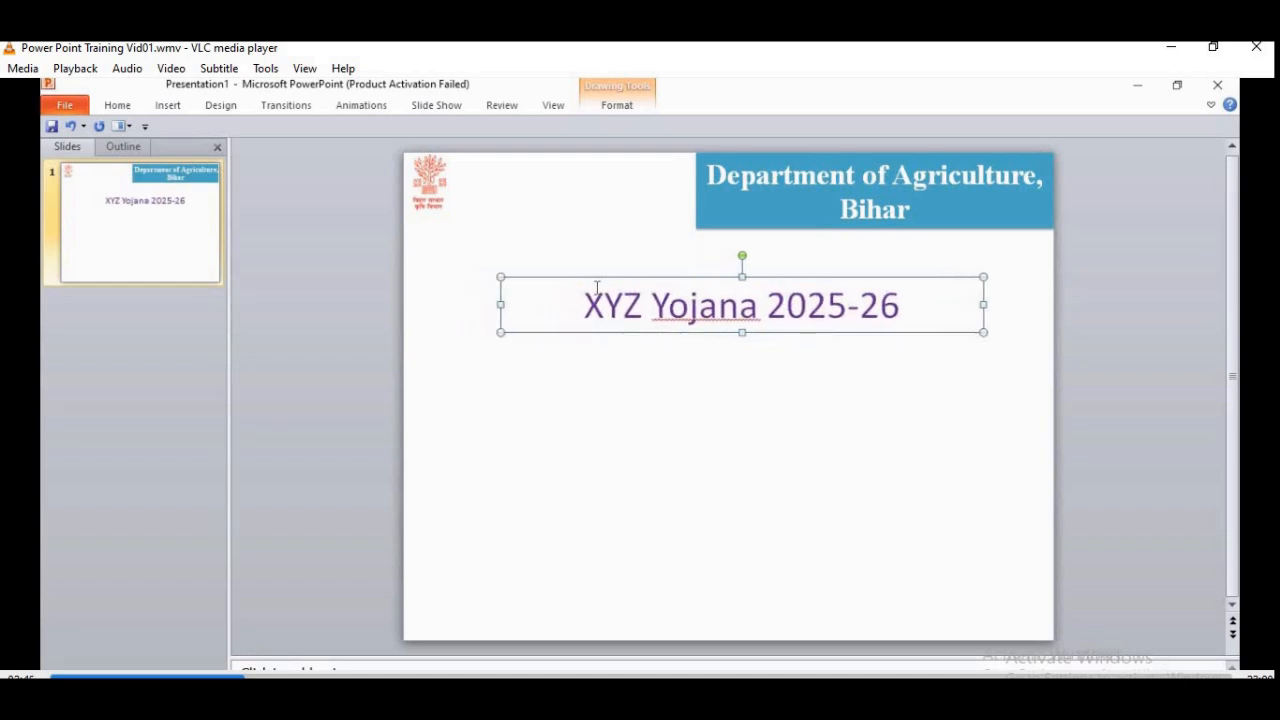
pyautogui.press('Left')
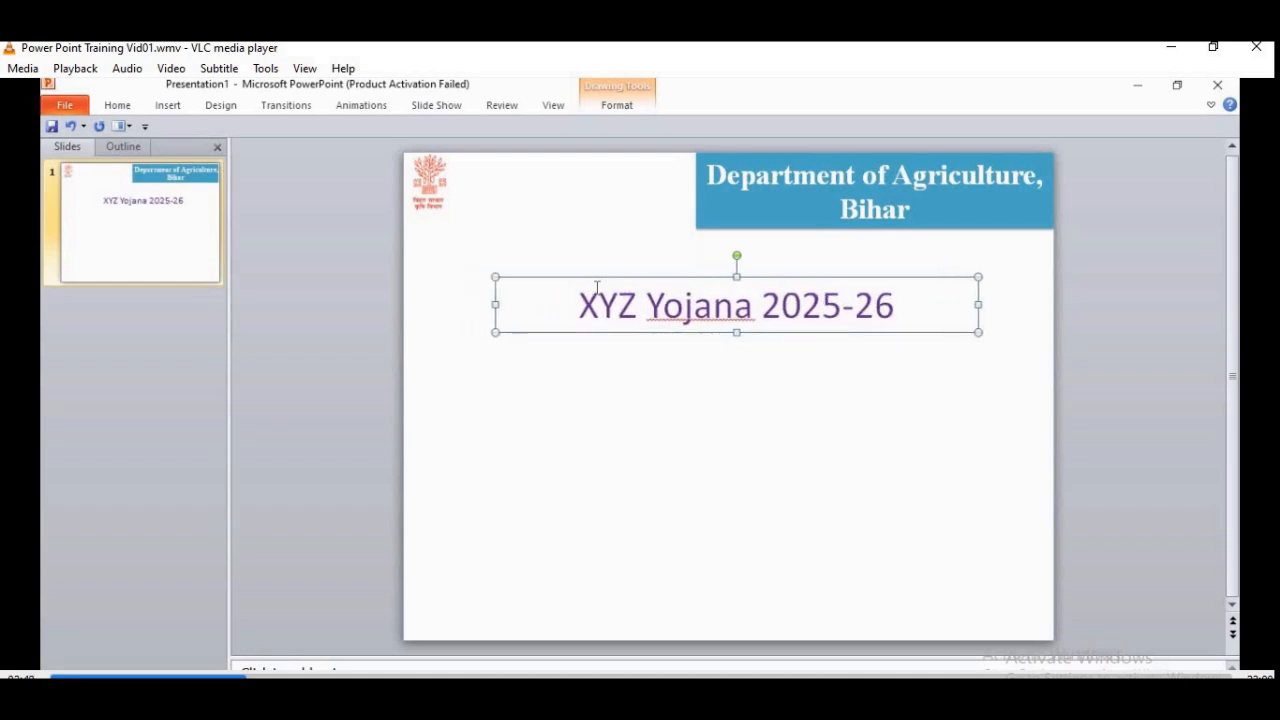
pyautogui.press('Up')
pyautogui.press('Up')
pyautogui.press('Up')
pyautogui.press('Up')
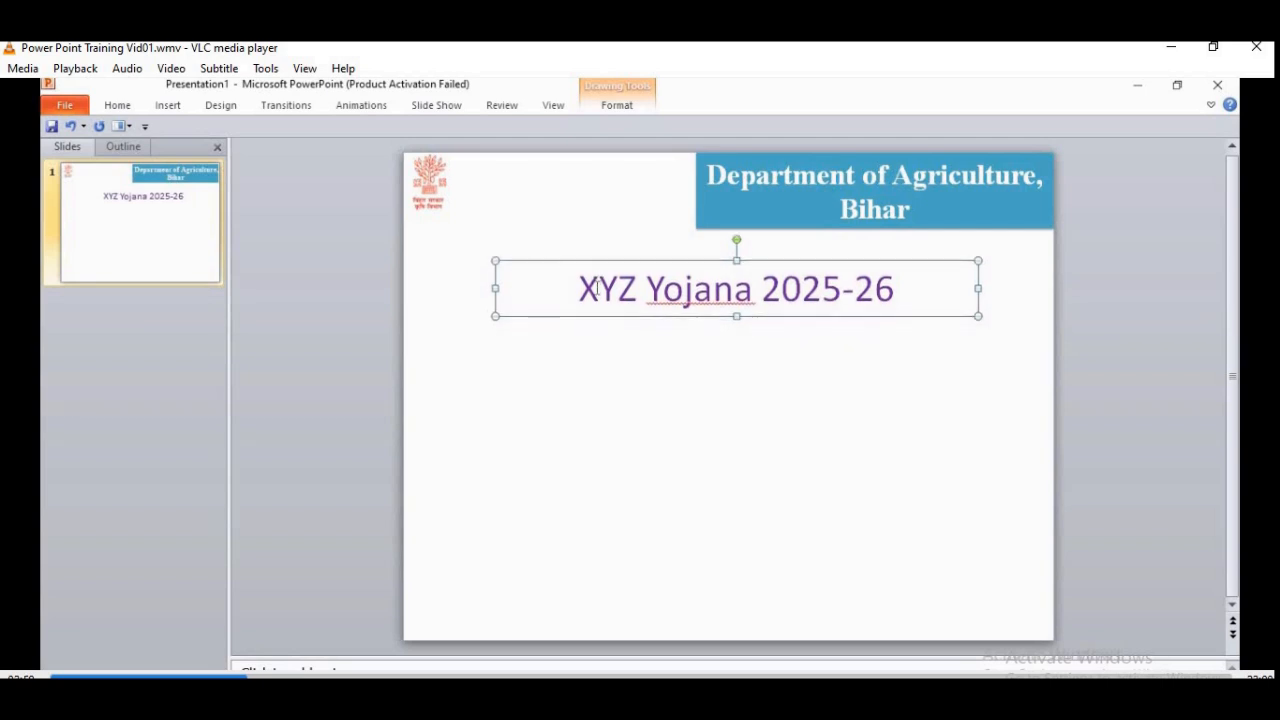
pyautogui.click(651, 472)
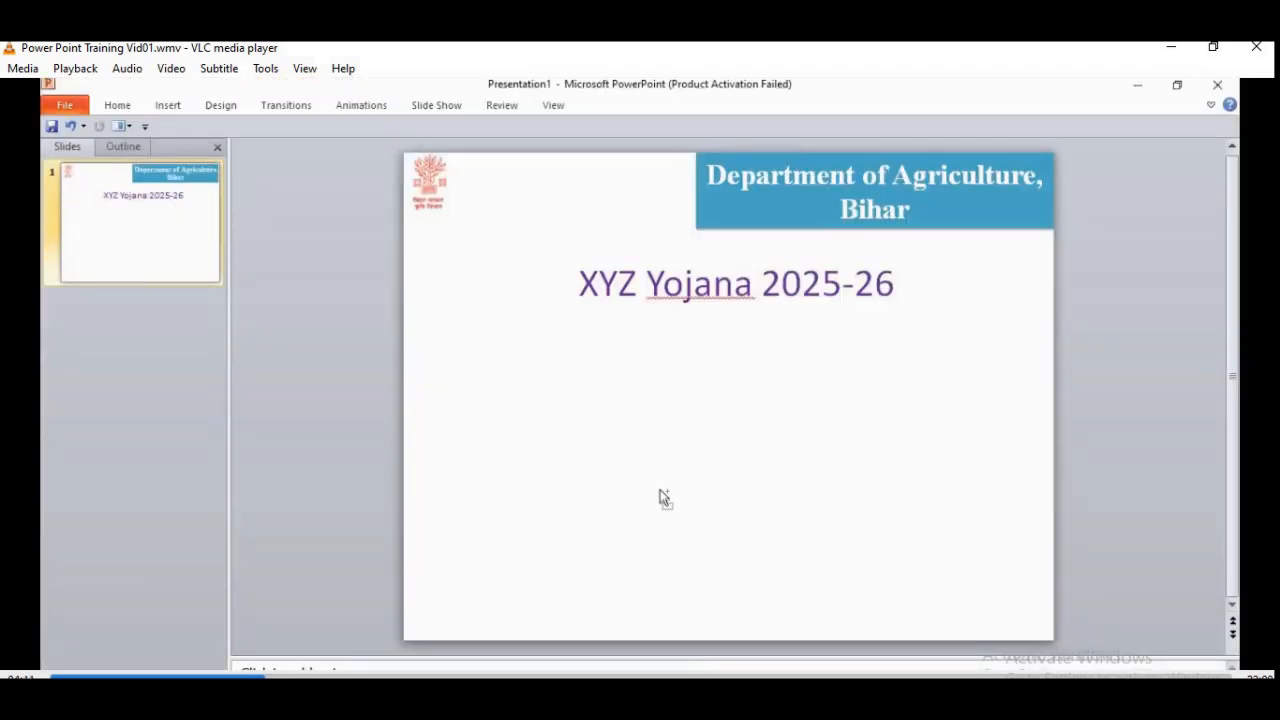
# Play and pause the training video through inserting the farmer photo and placing it below the scheme title.
pyautogui.press('space')
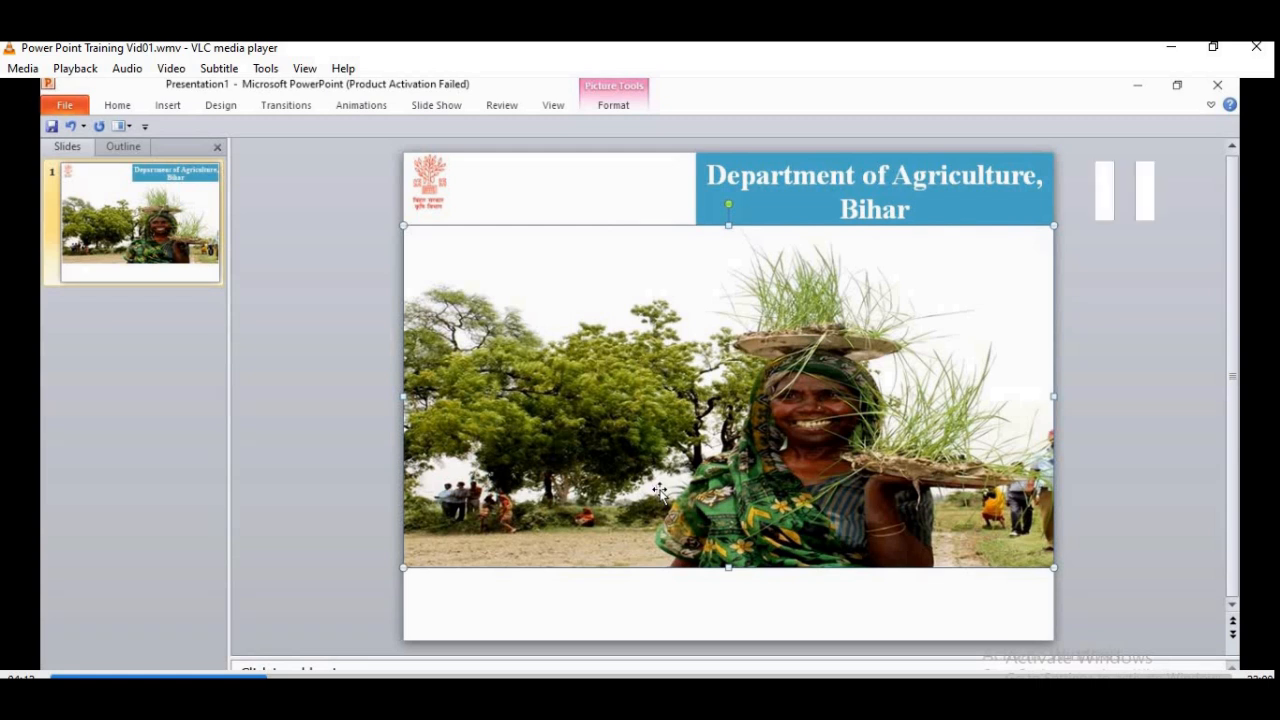
pyautogui.press('space')
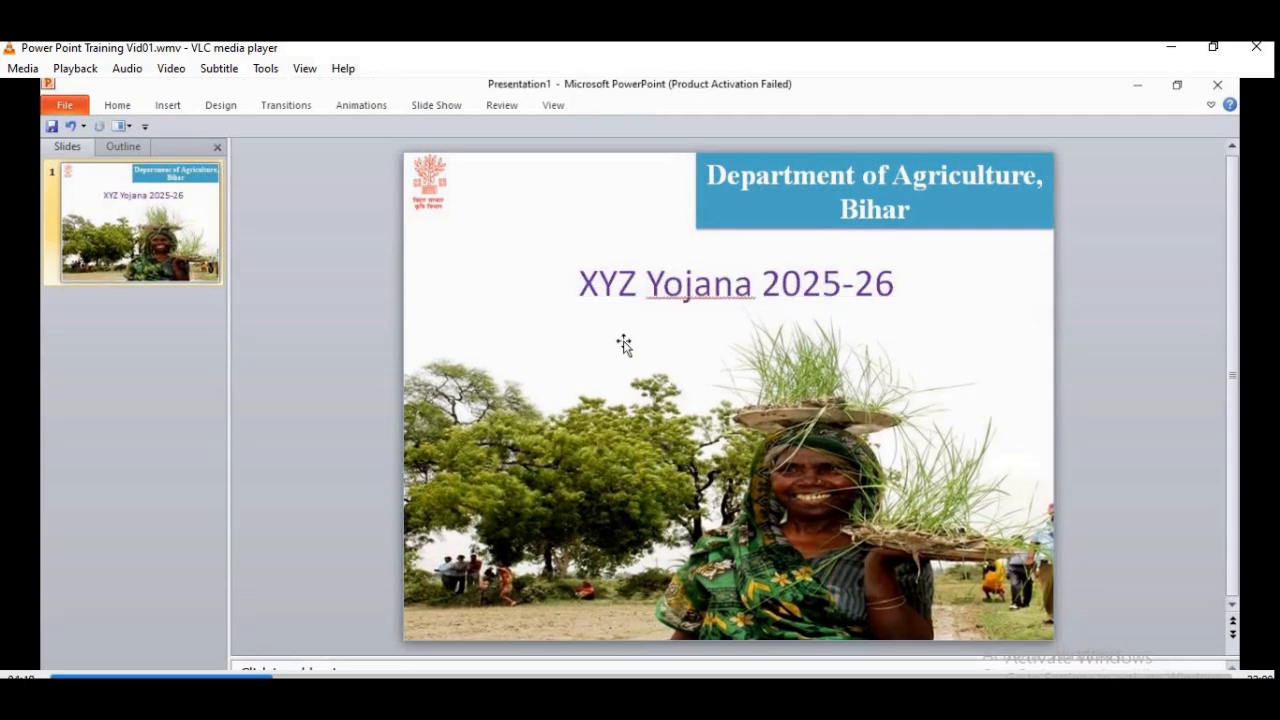
pyautogui.press('space')
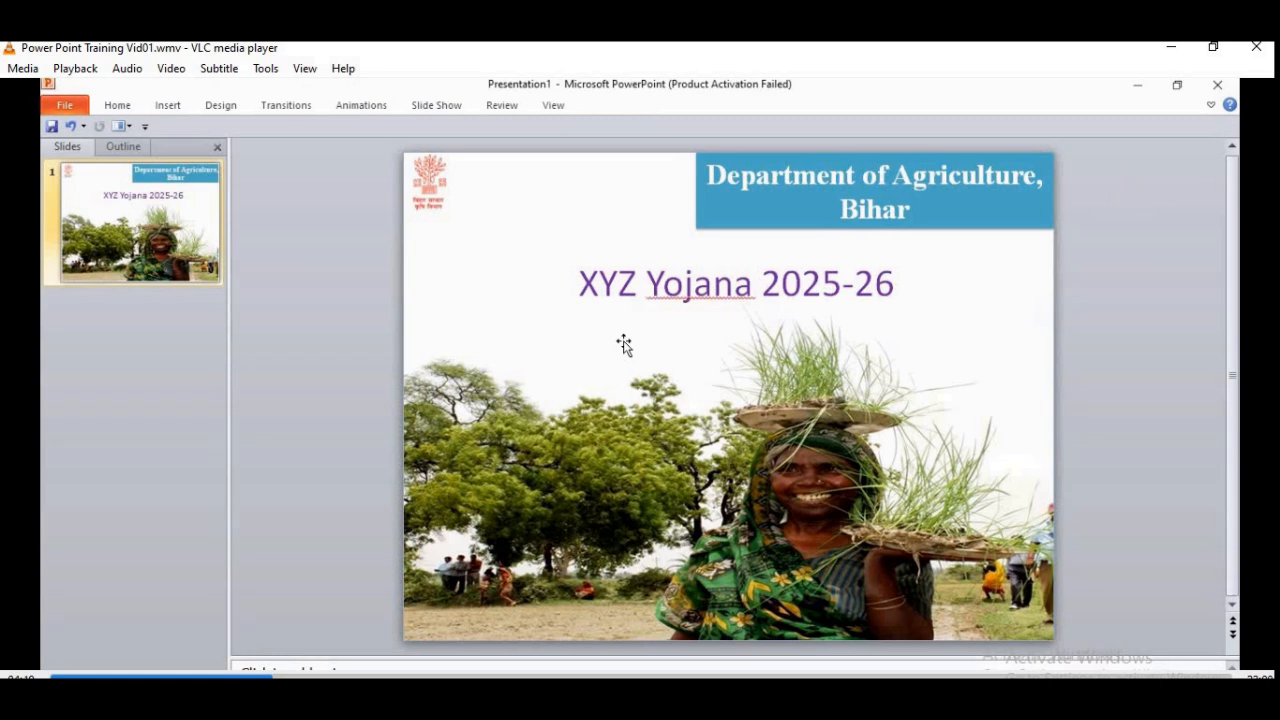